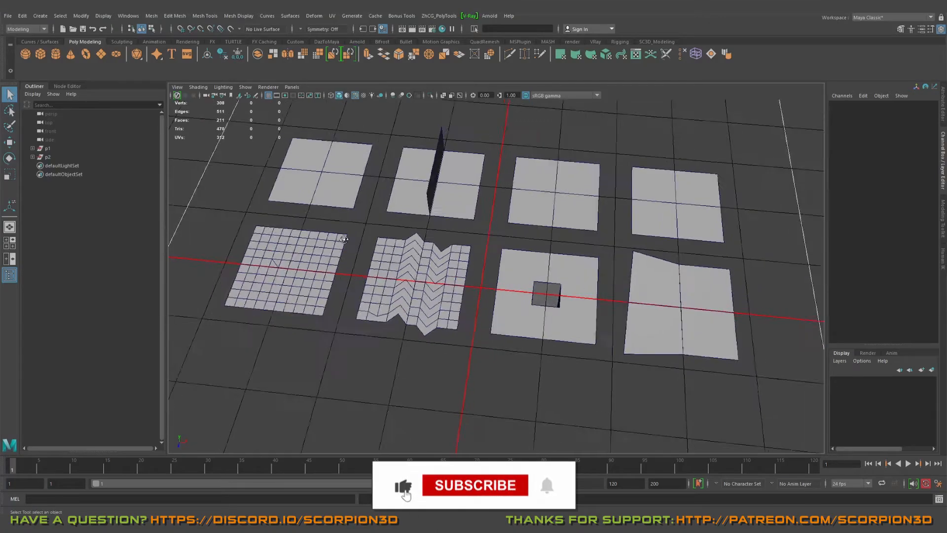
Select the plain grid plane (pPlane1), frame it, and bring up the Mesh menu toward Cleanup.
{"action": "right_click_drag", "start_coordinate": [343, 238], "coordinate": [428, 208], "text": "alt"}
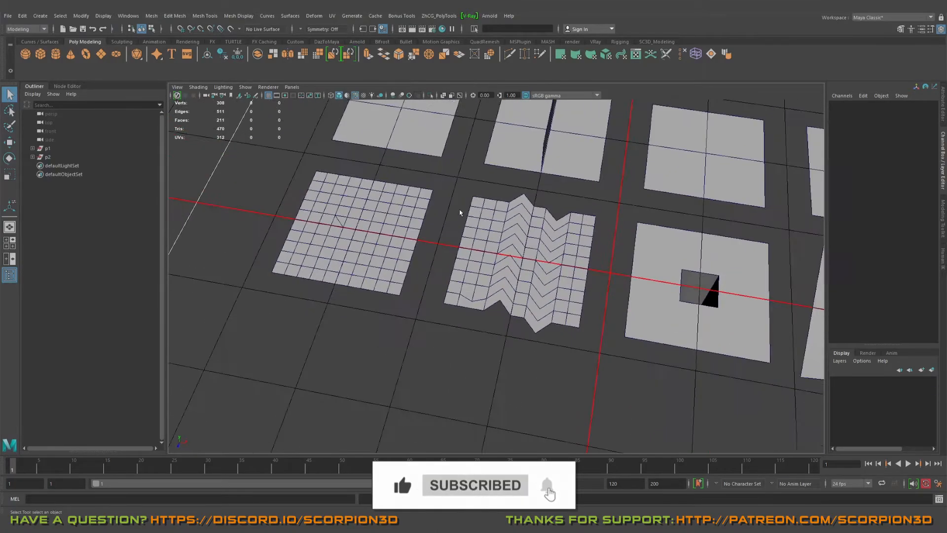
{"action": "mouse_move", "coordinate": [427, 208]}
{"action": "left_mouse_down", "text": "alt"}
{"action": "mouse_move", "coordinate": [392, 254]}
{"action": "mouse_move", "coordinate": [452, 255]}
{"action": "mouse_move", "coordinate": [426, 242]}
{"action": "mouse_move", "coordinate": [444, 251]}
{"action": "mouse_move", "coordinate": [437, 210]}
{"action": "left_mouse_up", "text": "alt"}
{"action": "left_click", "coordinate": [433, 259]}
{"action": "key", "text": "f"}
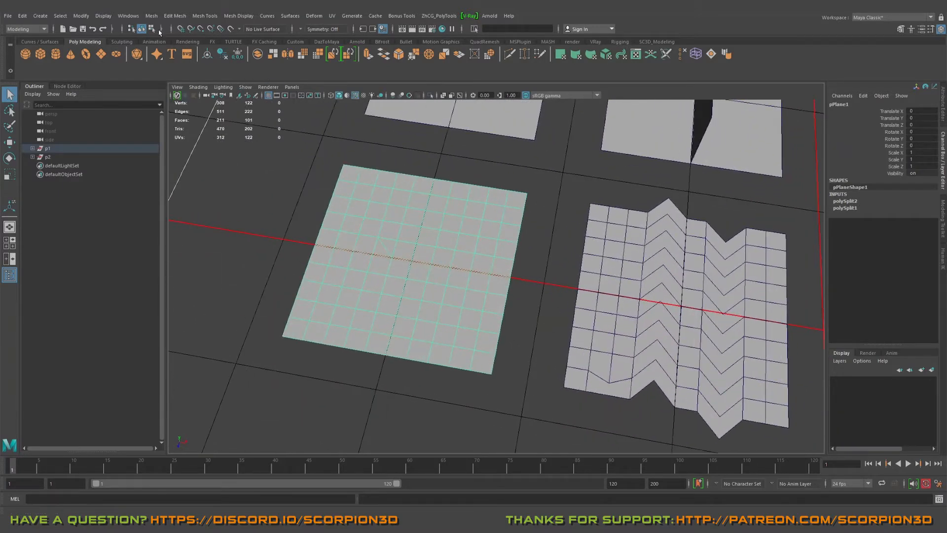
{"action": "left_click", "coordinate": [151, 15]}
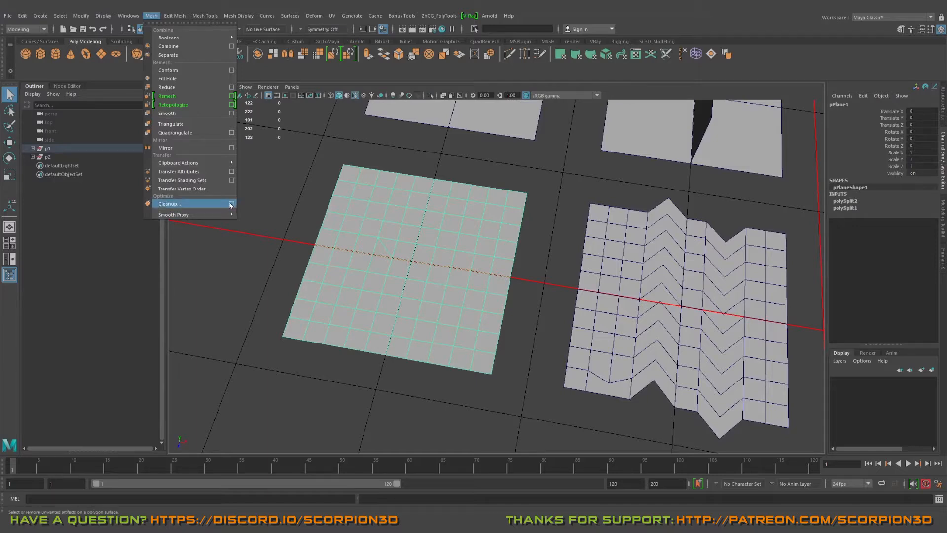
Bring up the Cleanup Options window and reset its settings to defaults.
{"action": "left_click", "coordinate": [232, 205]}
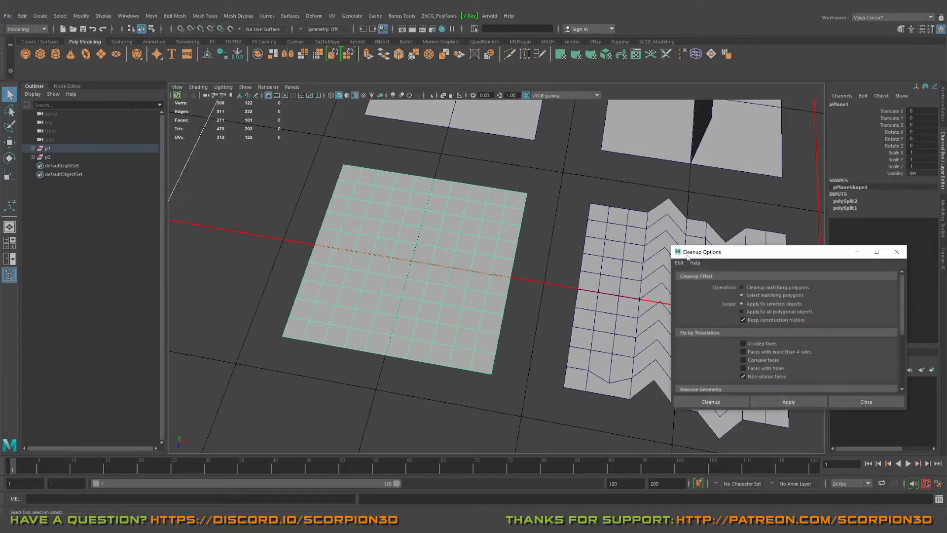
{"action": "left_click_drag", "start_coordinate": [581, 270], "coordinate": [598, 250], "text": "alt"}
{"action": "left_click", "coordinate": [679, 263]}
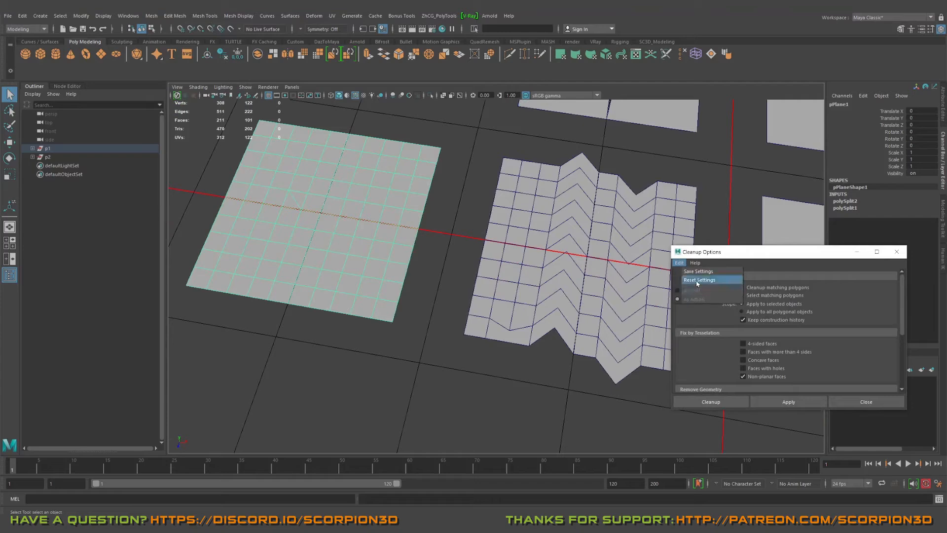
{"action": "left_click", "coordinate": [699, 284]}
{"action": "left_click_drag", "start_coordinate": [474, 274], "coordinate": [501, 269], "text": "alt"}
{"action": "right_click", "coordinate": [424, 233]}
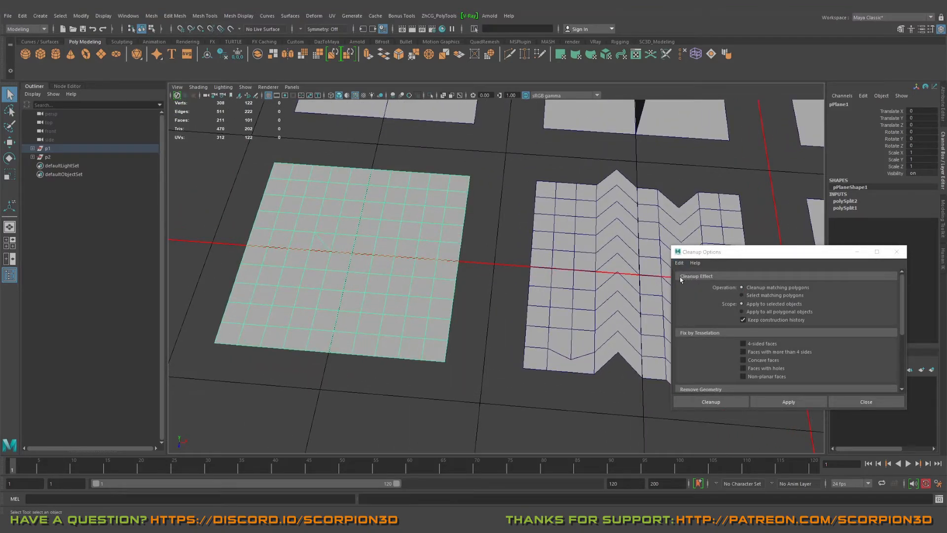
{"action": "left_click", "coordinate": [716, 279]}
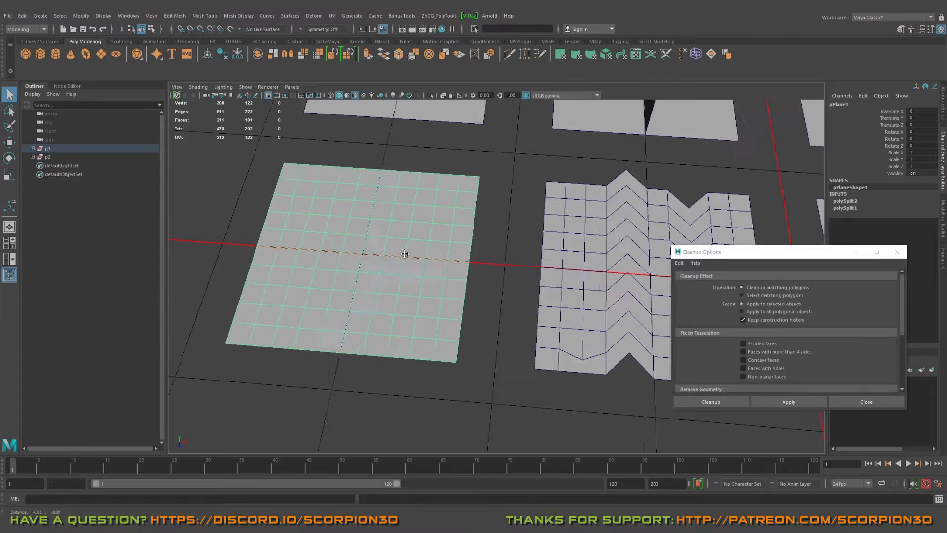
Set the Cleanup operation to Select matching polygons instead of fixing them.
{"action": "left_click_drag", "start_coordinate": [423, 258], "coordinate": [442, 261], "text": "alt"}
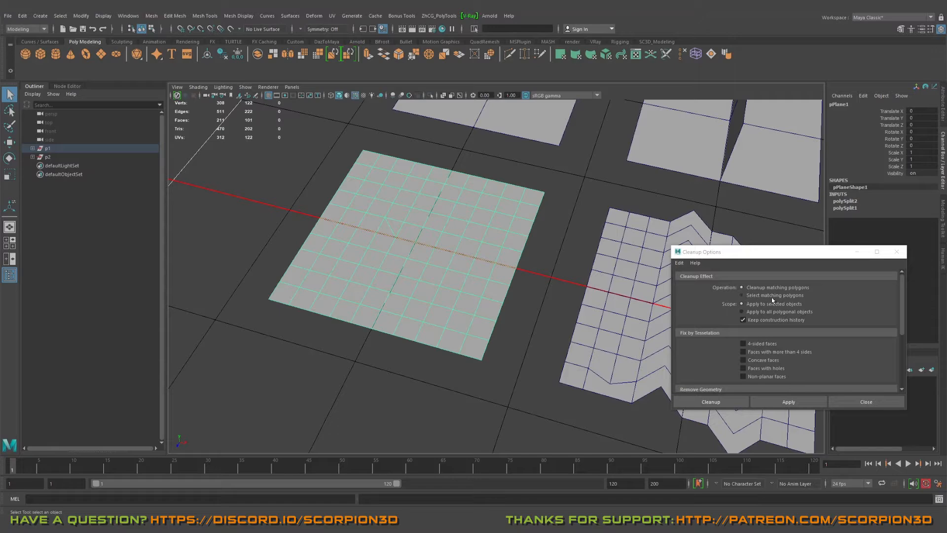
{"action": "mouse_move", "coordinate": [629, 312]}
{"action": "left_mouse_down", "text": "alt"}
{"action": "mouse_move", "coordinate": [523, 315]}
{"action": "mouse_move", "coordinate": [598, 313]}
{"action": "left_mouse_up", "text": "alt"}
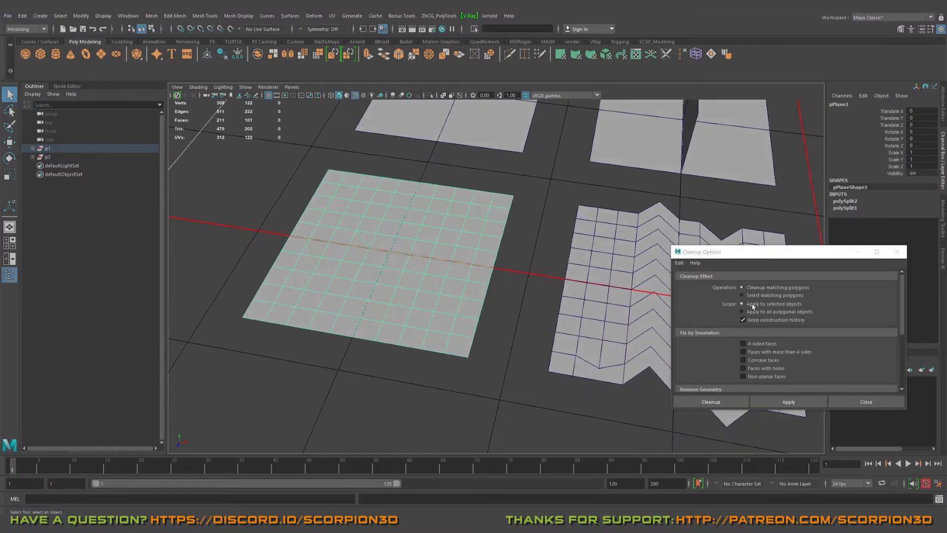
{"action": "left_click_drag", "start_coordinate": [508, 294], "coordinate": [548, 306], "text": "alt"}
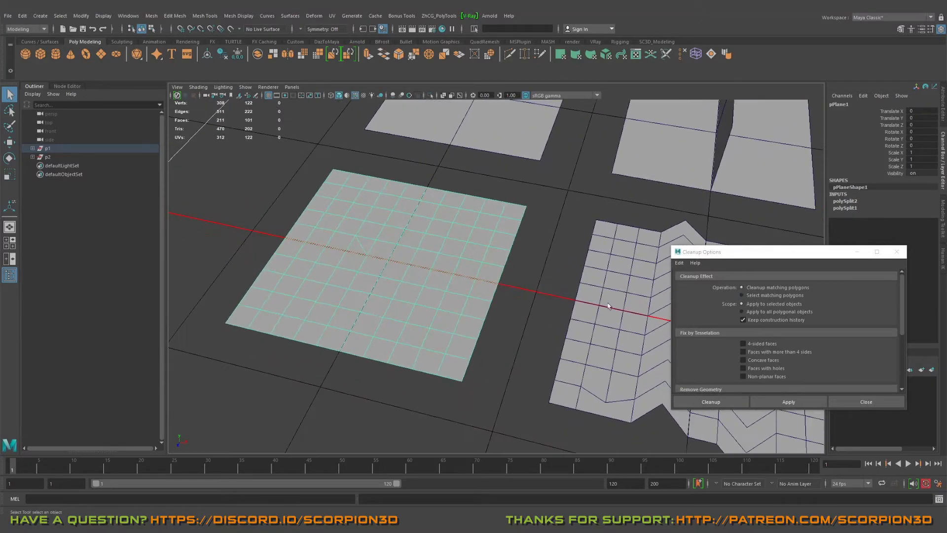
{"action": "left_click", "coordinate": [759, 296]}
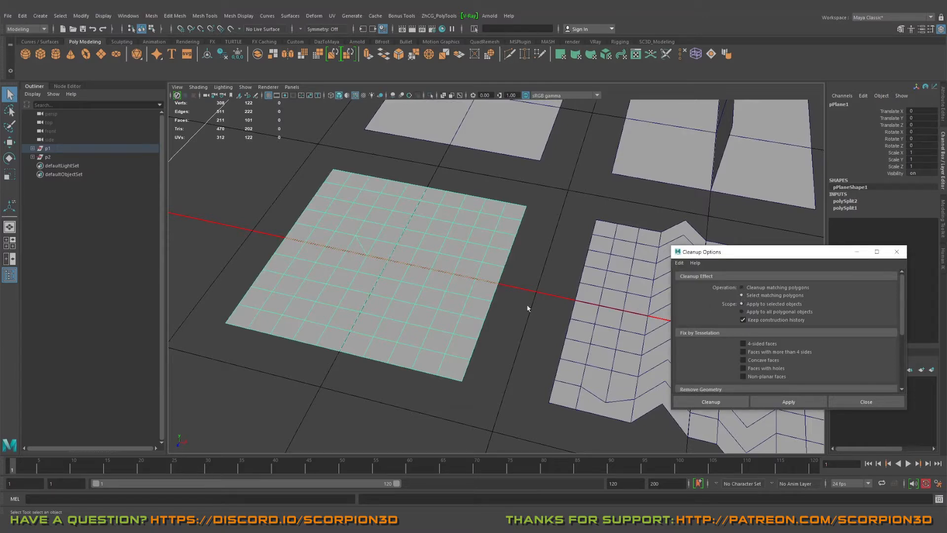
{"action": "mouse_move", "coordinate": [501, 307]}
{"action": "left_mouse_down", "text": "alt"}
{"action": "mouse_move", "coordinate": [539, 302]}
{"action": "mouse_move", "coordinate": [476, 298]}
{"action": "mouse_move", "coordinate": [542, 321]}
{"action": "left_mouse_up", "text": "alt"}
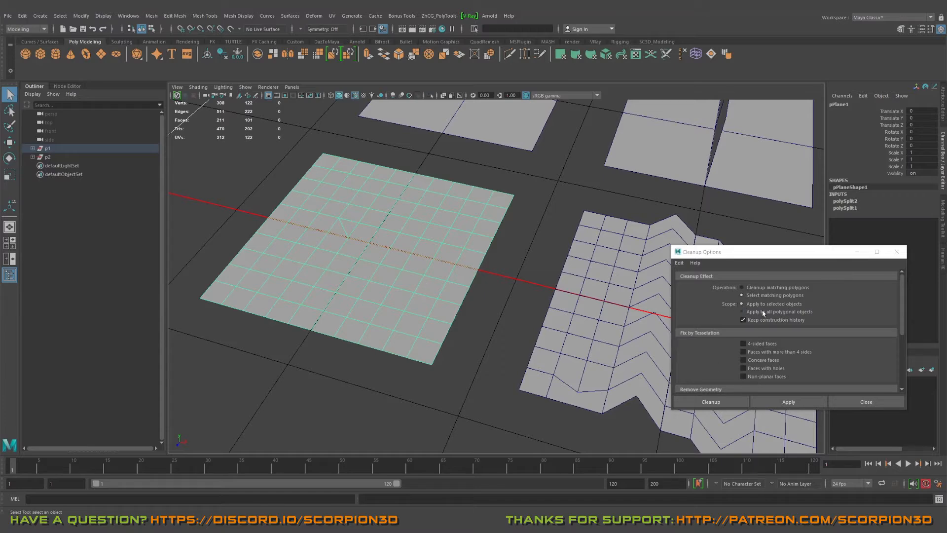
{"action": "mouse_move", "coordinate": [445, 311]}
{"action": "left_mouse_down", "text": "alt"}
{"action": "mouse_move", "coordinate": [387, 327]}
{"action": "mouse_move", "coordinate": [669, 333]}
{"action": "mouse_move", "coordinate": [469, 344]}
{"action": "mouse_move", "coordinate": [467, 328]}
{"action": "mouse_move", "coordinate": [694, 335]}
{"action": "left_mouse_up", "text": "alt"}
Enable the 4-sided faces check and apply cleanup to the grid plane, selecting its quad faces.
{"action": "mouse_move", "coordinate": [469, 338]}
{"action": "left_mouse_down", "text": "alt"}
{"action": "mouse_move", "coordinate": [539, 338]}
{"action": "mouse_move", "coordinate": [466, 370]}
{"action": "mouse_move", "coordinate": [536, 361]}
{"action": "left_mouse_up", "text": "alt"}
{"action": "scroll", "coordinate": [766, 356], "scroll_direction": "down", "scroll_amount": 1}
{"action": "scroll", "coordinate": [765, 356], "scroll_direction": "down", "scroll_amount": 1}
{"action": "scroll", "coordinate": [512, 339], "scroll_direction": "up", "scroll_amount": 1}
{"action": "scroll", "coordinate": [517, 340], "scroll_direction": "up", "scroll_amount": 1}
{"action": "scroll", "coordinate": [583, 335], "scroll_direction": "up", "scroll_amount": 1}
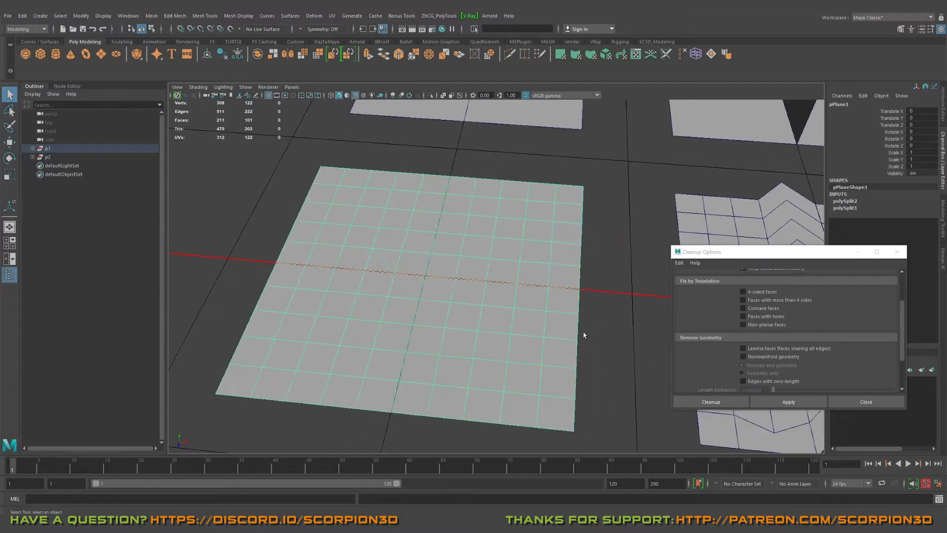
{"action": "left_click", "coordinate": [744, 292]}
{"action": "scroll", "coordinate": [719, 314], "scroll_direction": "up", "scroll_amount": 1}
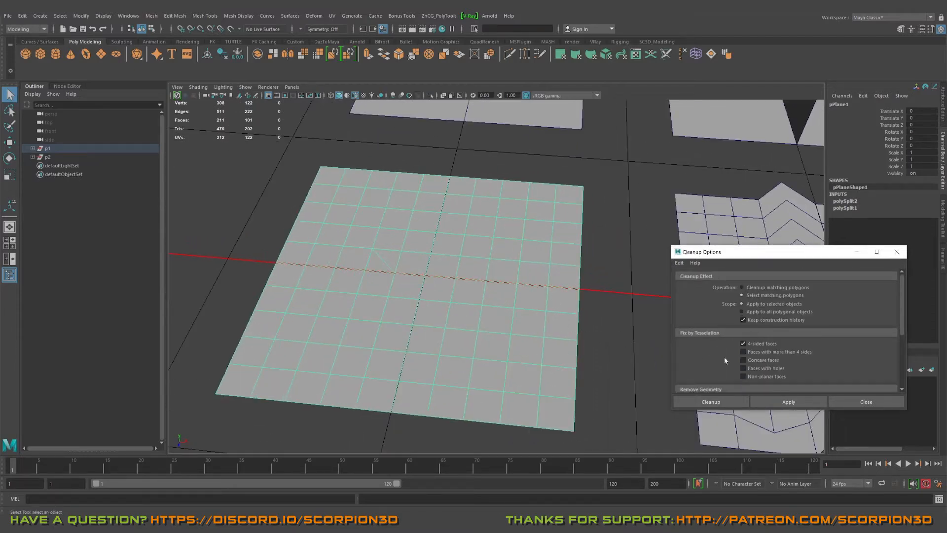
{"action": "left_click_drag", "start_coordinate": [503, 319], "coordinate": [437, 308], "text": "alt"}
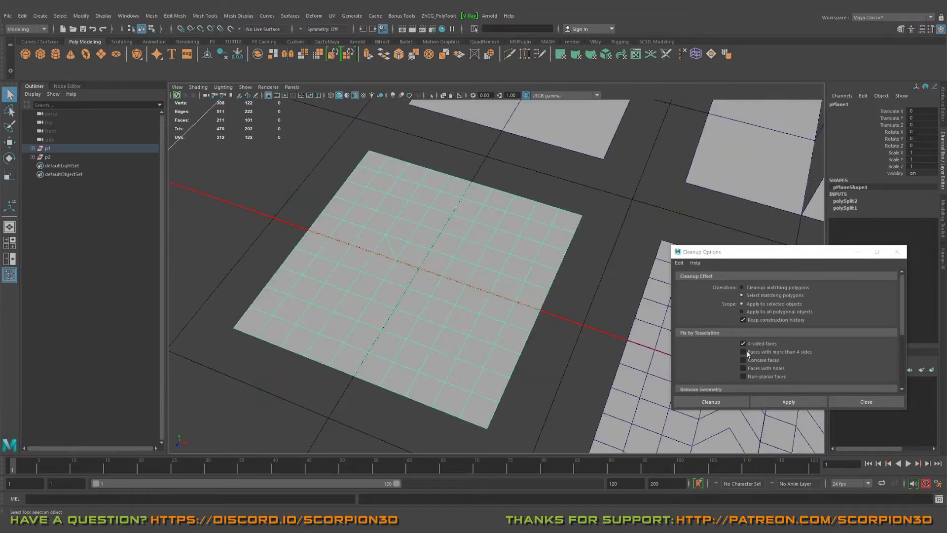
{"action": "left_click", "coordinate": [789, 402]}
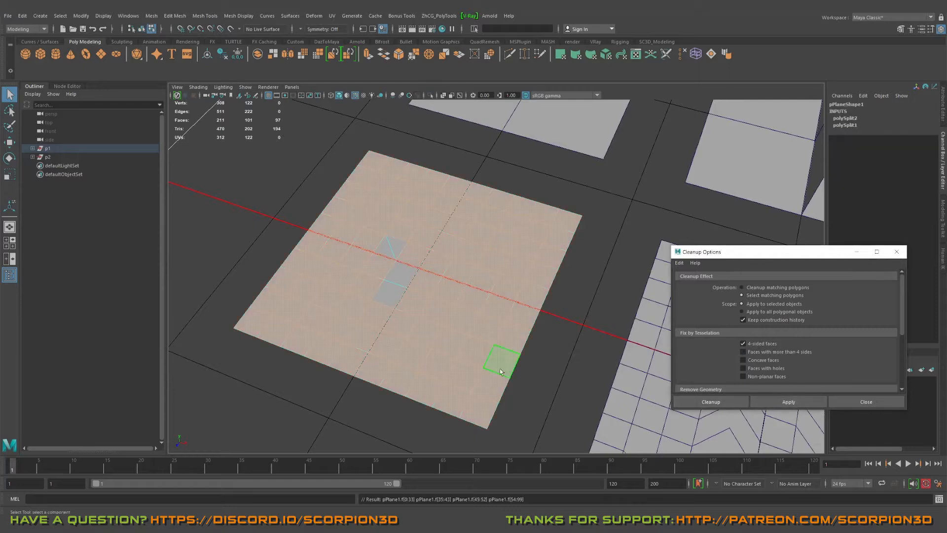
{"action": "mouse_move", "coordinate": [473, 296]}
{"action": "left_mouse_down", "text": "alt"}
{"action": "mouse_move", "coordinate": [521, 197]}
{"action": "mouse_move", "coordinate": [581, 296]}
{"action": "mouse_move", "coordinate": [557, 313]}
{"action": "mouse_move", "coordinate": [402, 317]}
{"action": "mouse_move", "coordinate": [433, 332]}
{"action": "left_mouse_up", "text": "alt"}
{"action": "scroll", "coordinate": [557, 313], "scroll_direction": "up", "scroll_amount": 2}
{"action": "scroll", "coordinate": [557, 313], "scroll_direction": "up", "scroll_amount": 2}
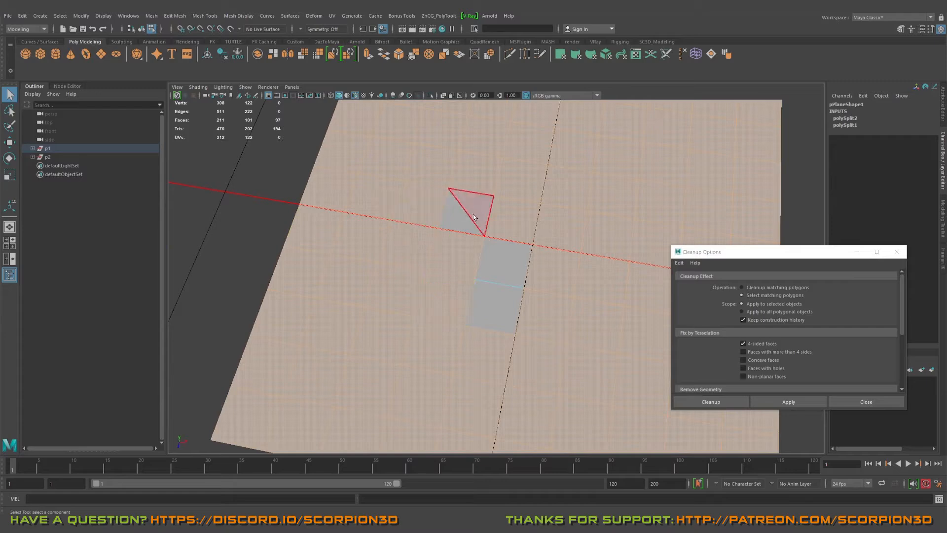
{"action": "mouse_move", "coordinate": [518, 222]}
{"action": "left_mouse_down", "text": "alt"}
{"action": "mouse_move", "coordinate": [500, 249]}
{"action": "mouse_move", "coordinate": [473, 232]}
{"action": "mouse_move", "coordinate": [460, 203]}
{"action": "left_mouse_up", "text": "alt"}
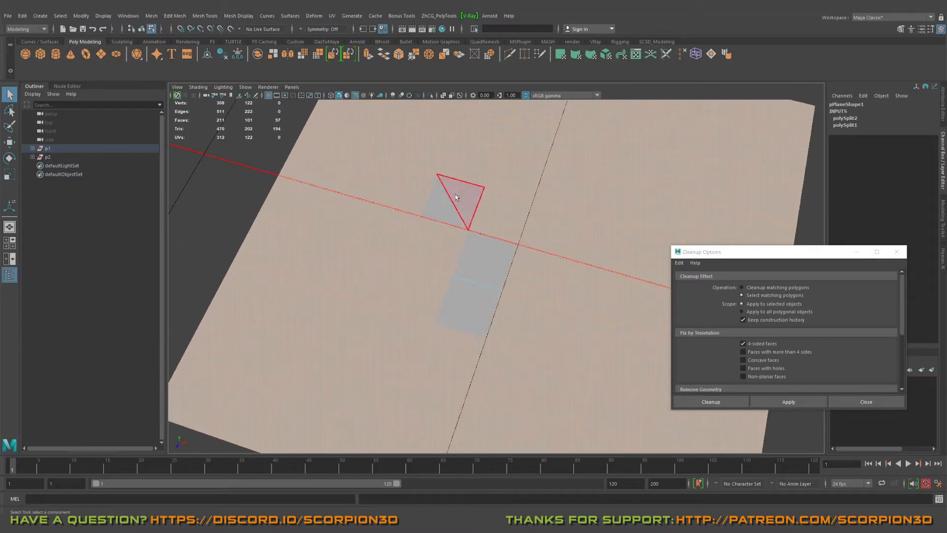
{"action": "scroll", "coordinate": [455, 198], "scroll_direction": "up", "scroll_amount": 3}
Inspect the faces left unselected, return to object mode and move the view to the zigzag plane.
{"action": "left_click", "coordinate": [466, 274]}
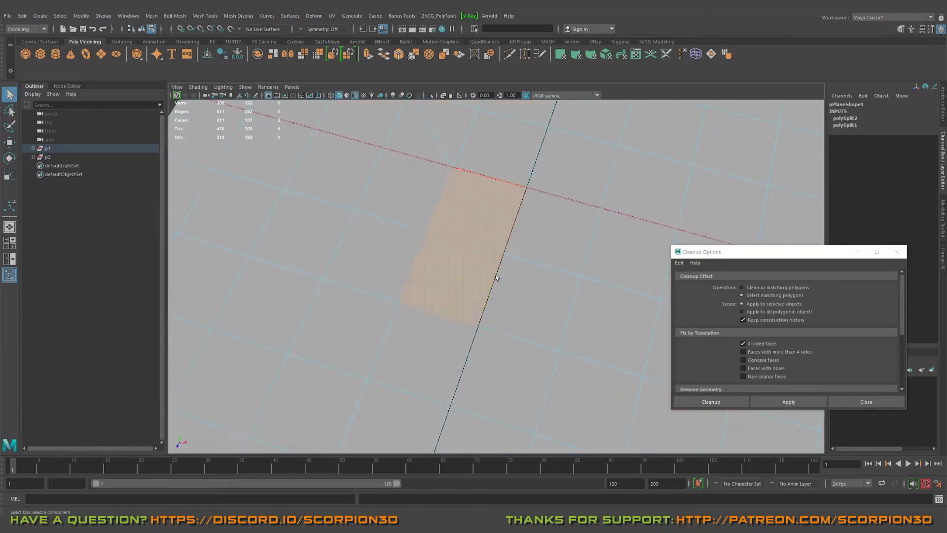
{"action": "left_click", "coordinate": [465, 225]}
{"action": "key", "text": "F9"}
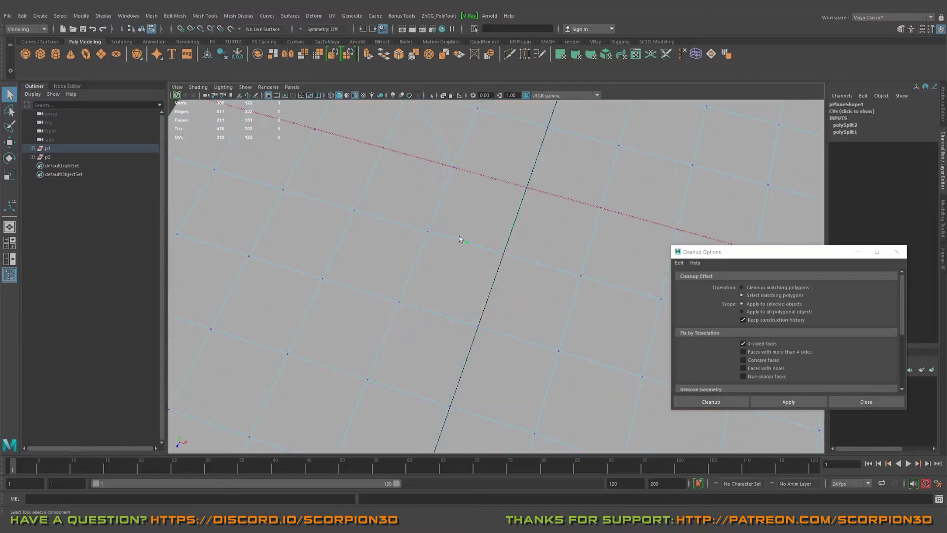
{"action": "scroll", "coordinate": [465, 241], "scroll_direction": "down", "scroll_amount": 5}
{"action": "key", "text": "F8"}
{"action": "scroll", "coordinate": [443, 241], "scroll_direction": "up", "scroll_amount": 2}
{"action": "middle_click_drag", "start_coordinate": [452, 243], "coordinate": [397, 220], "text": "alt"}
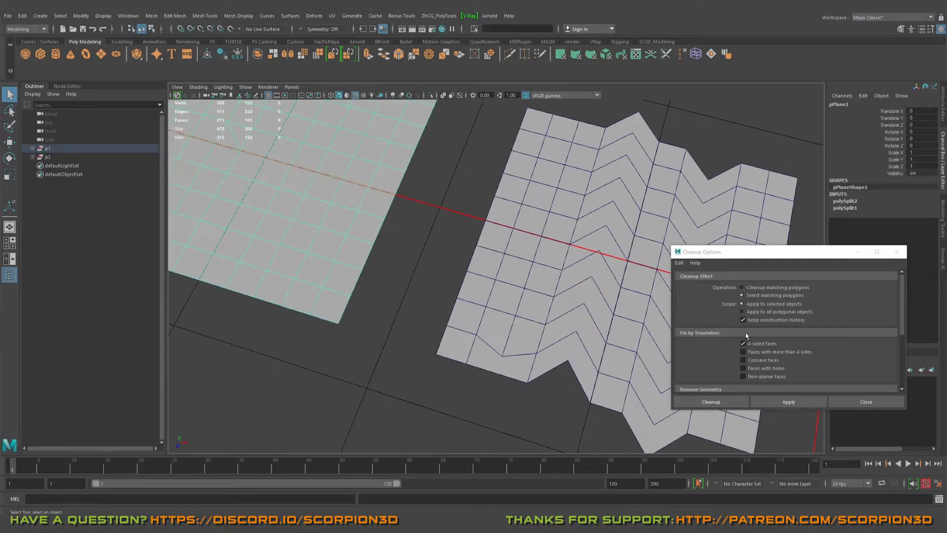
{"action": "mouse_move", "coordinate": [669, 348]}
{"action": "left_mouse_down", "text": "alt"}
{"action": "mouse_move", "coordinate": [557, 273]}
{"action": "mouse_move", "coordinate": [547, 301]}
{"action": "mouse_move", "coordinate": [570, 311]}
{"action": "left_mouse_up", "text": "alt"}
{"action": "scroll", "coordinate": [557, 274], "scroll_direction": "down", "scroll_amount": 3}
Select the zigzag plane (pPlane2), enable Faces with more than 4 sides and apply the cleanup check.
{"action": "left_click", "coordinate": [666, 338]}
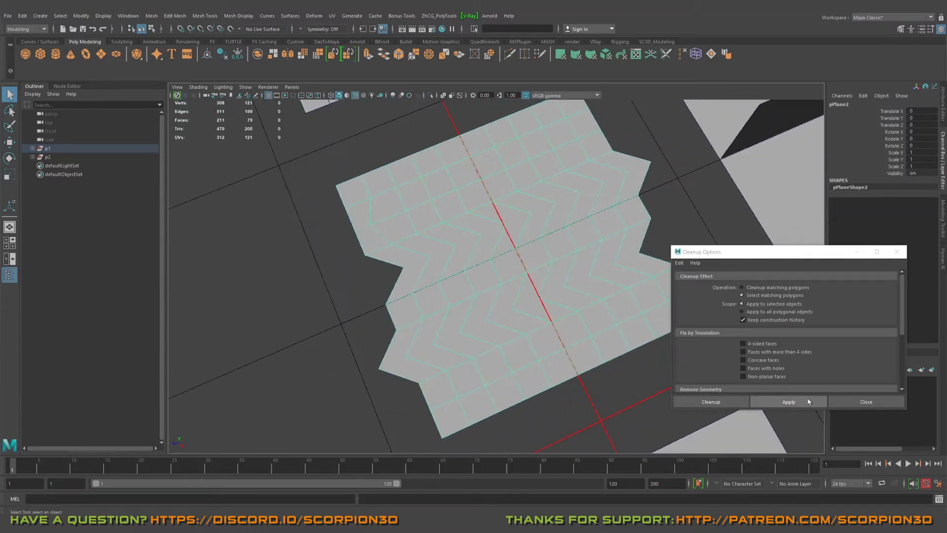
{"action": "left_click", "coordinate": [789, 401]}
{"action": "middle_click_drag", "start_coordinate": [453, 331], "coordinate": [424, 309], "text": "alt"}
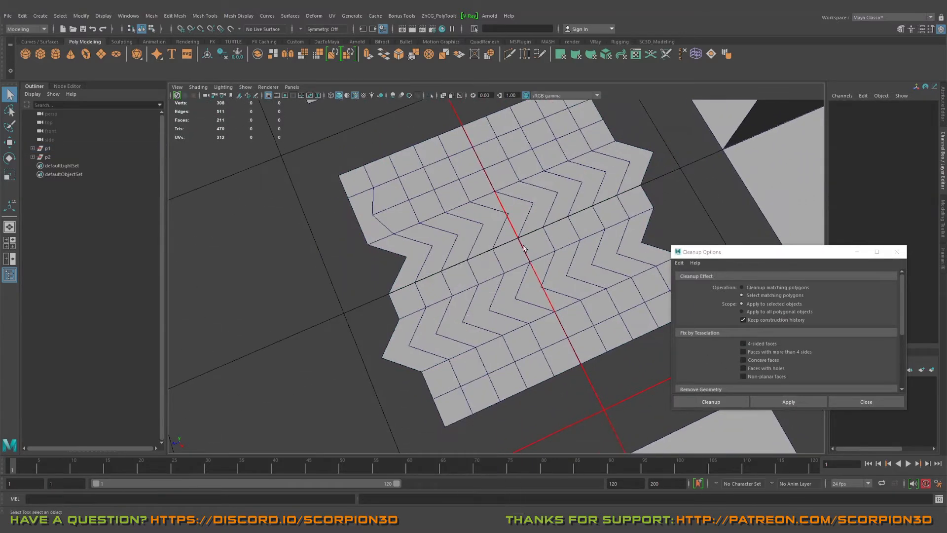
{"action": "left_click", "coordinate": [522, 248]}
{"action": "left_click", "coordinate": [743, 352]}
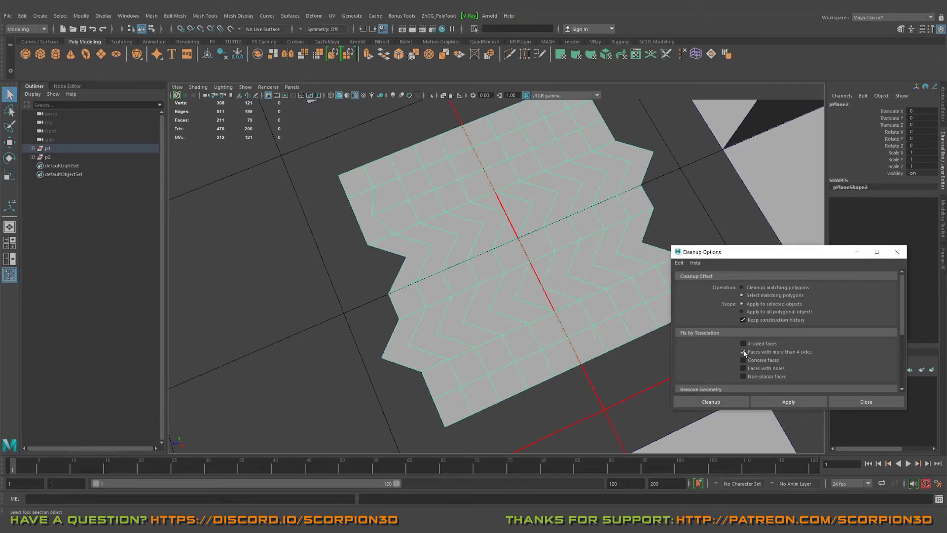
{"action": "left_click_drag", "start_coordinate": [474, 311], "coordinate": [449, 299], "text": "alt"}
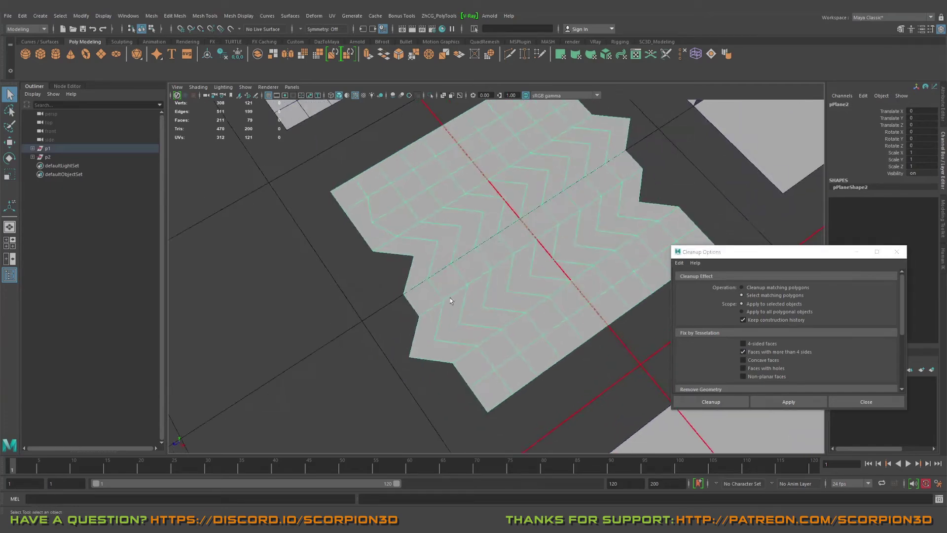
{"action": "left_click", "coordinate": [789, 402]}
Inspect the selected n-sided faces with faces displayed shrunk apart, then return to object mode.
{"action": "left_click_drag", "start_coordinate": [455, 364], "coordinate": [503, 192], "text": "alt"}
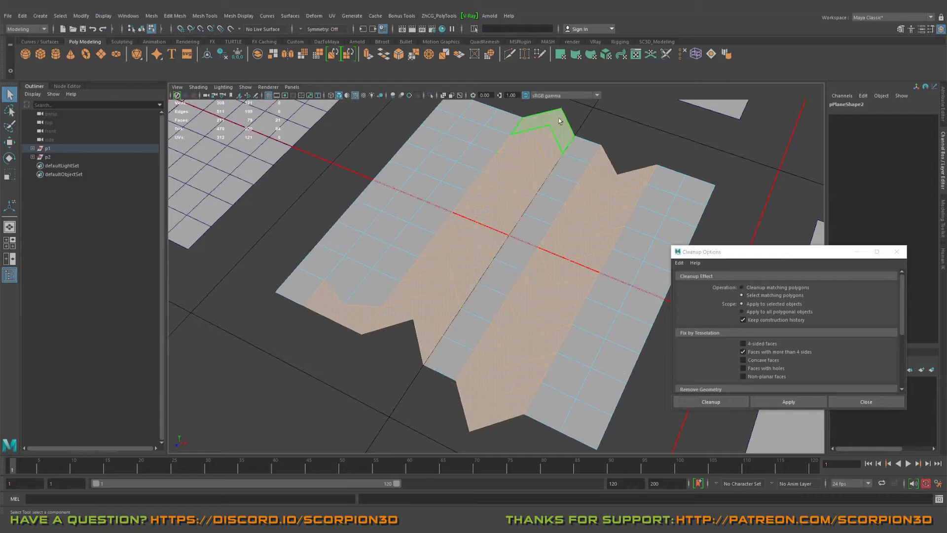
{"action": "right_click_drag", "start_coordinate": [413, 280], "coordinate": [335, 305]}
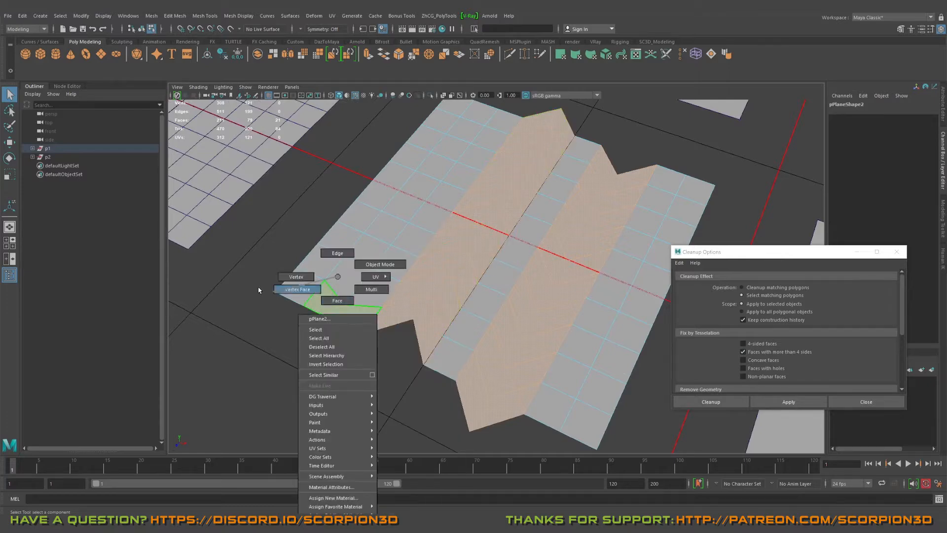
{"action": "key", "text": "ctrl+e"}
{"action": "left_click_drag", "start_coordinate": [350, 332], "coordinate": [370, 296], "text": "alt"}
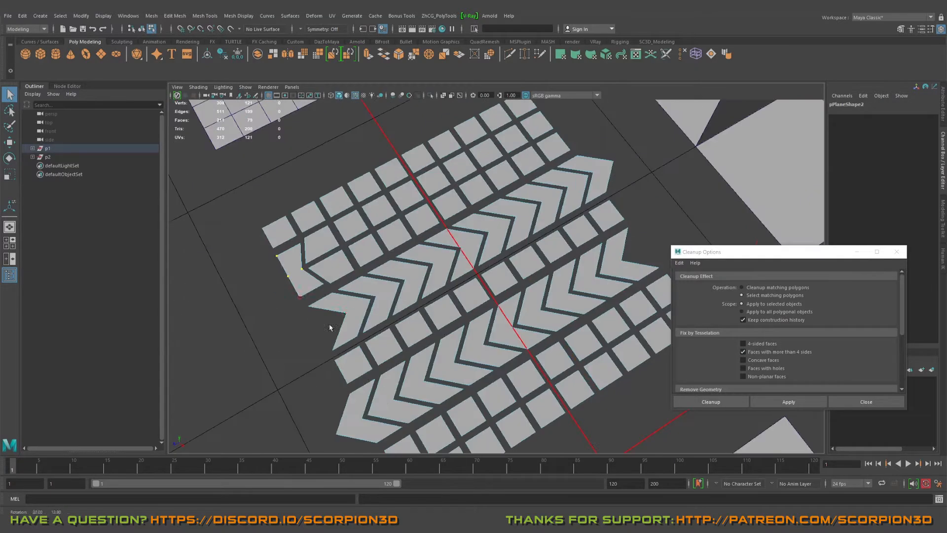
{"action": "right_click_drag", "start_coordinate": [370, 296], "coordinate": [406, 280]}
{"action": "key", "text": "F8"}
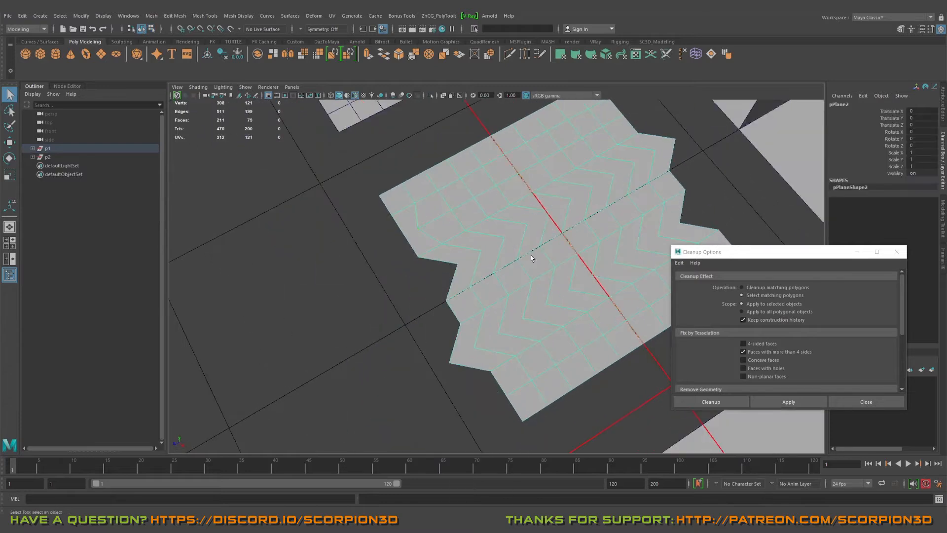
Switch the check to Concave faces, apply it to the zigzag plane, inspect the result and deselect.
{"action": "left_click", "coordinate": [758, 353]}
{"action": "mouse_move", "coordinate": [478, 332]}
{"action": "left_mouse_down", "text": "alt"}
{"action": "mouse_move", "coordinate": [523, 264]}
{"action": "mouse_move", "coordinate": [563, 264]}
{"action": "left_mouse_up", "text": "alt"}
{"action": "left_click", "coordinate": [789, 402]}
{"action": "left_click_drag", "start_coordinate": [473, 325], "coordinate": [502, 345], "text": "alt"}
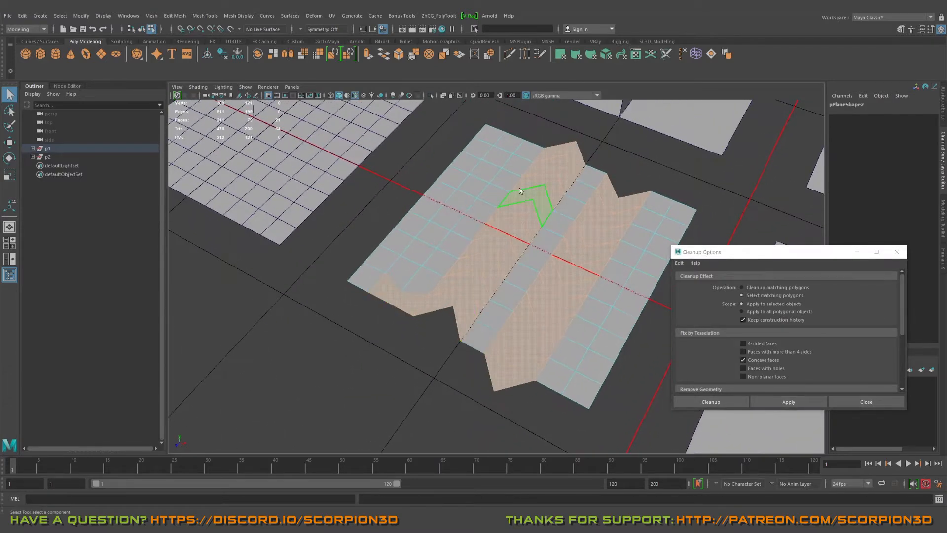
{"action": "mouse_move", "coordinate": [570, 286]}
{"action": "left_mouse_down", "text": "alt"}
{"action": "mouse_move", "coordinate": [445, 297]}
{"action": "mouse_move", "coordinate": [481, 289]}
{"action": "mouse_move", "coordinate": [566, 240]}
{"action": "mouse_move", "coordinate": [470, 297]}
{"action": "mouse_move", "coordinate": [444, 290]}
{"action": "left_mouse_up", "text": "alt"}
{"action": "key", "text": "F8"}
{"action": "left_click", "coordinate": [444, 289]}
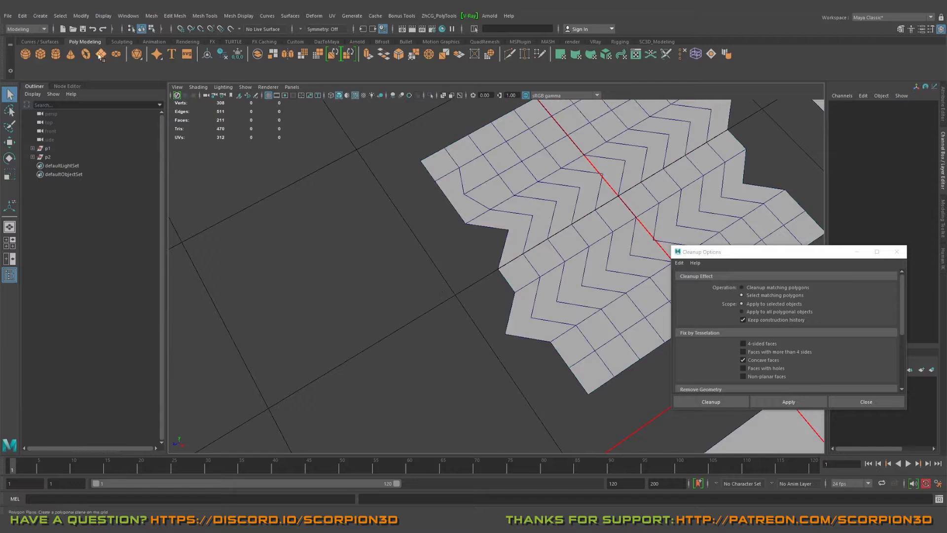
Create a new polygon plane (pPlane13) with 1x1 subdivisions and move it aside from the others.
{"action": "left_click", "coordinate": [101, 54]}
{"action": "left_click", "coordinate": [846, 201]}
{"action": "left_click", "coordinate": [918, 221]}
{"action": "type", "text": "1"}
{"action": "key", "text": "Return"}
{"action": "scroll", "coordinate": [425, 313], "scroll_direction": "down", "scroll_amount": 5}
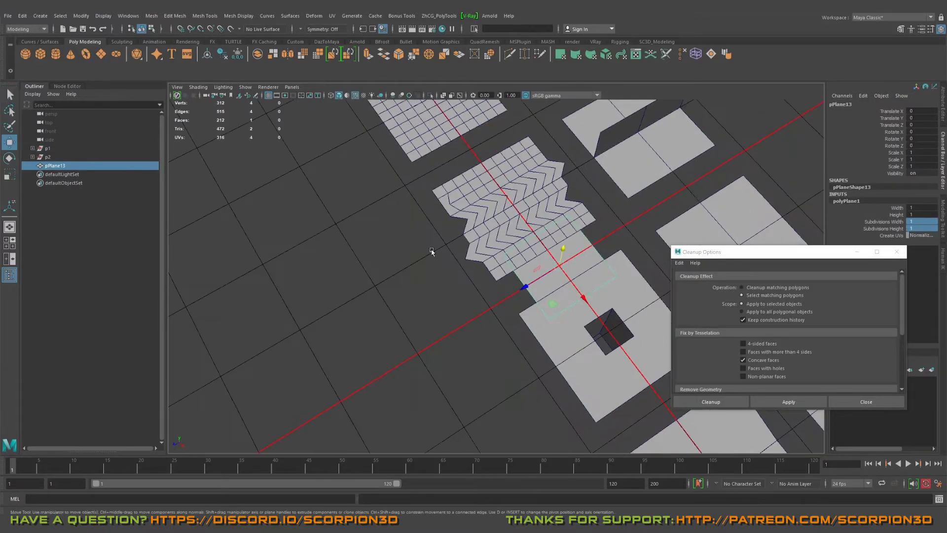
{"action": "key", "text": "w"}
{"action": "left_click_drag", "start_coordinate": [559, 302], "coordinate": [318, 277]}
{"action": "key", "text": "f"}
{"action": "mouse_move", "coordinate": [566, 244]}
{"action": "left_mouse_down", "text": "alt"}
{"action": "mouse_move", "coordinate": [490, 269]}
{"action": "mouse_move", "coordinate": [474, 250]}
{"action": "mouse_move", "coordinate": [392, 241]}
{"action": "mouse_move", "coordinate": [446, 201]}
{"action": "left_mouse_up", "text": "alt"}
{"action": "key", "text": "q"}
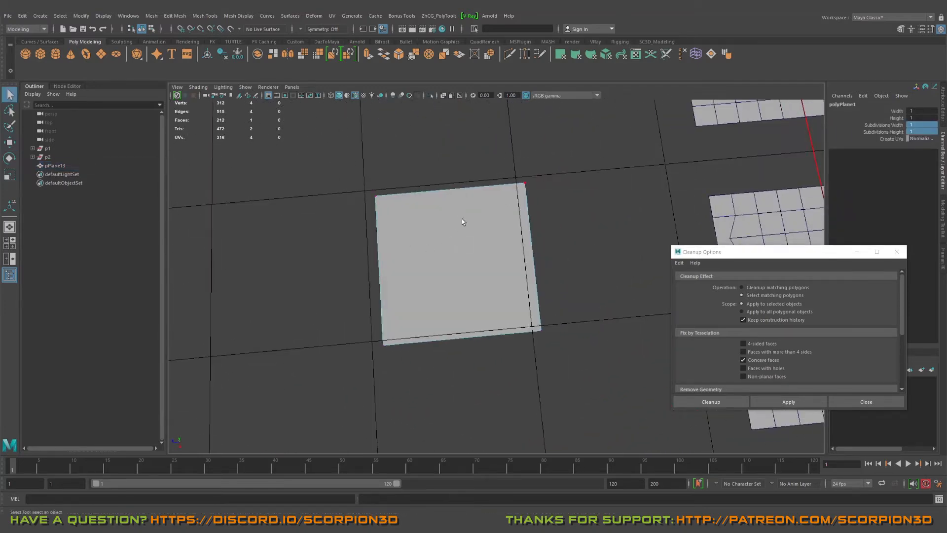
Rotate the single-face plane 45° and push its left corner vertex inward to dent the edge.
{"action": "left_click", "coordinate": [464, 222]}
{"action": "key", "text": "e"}
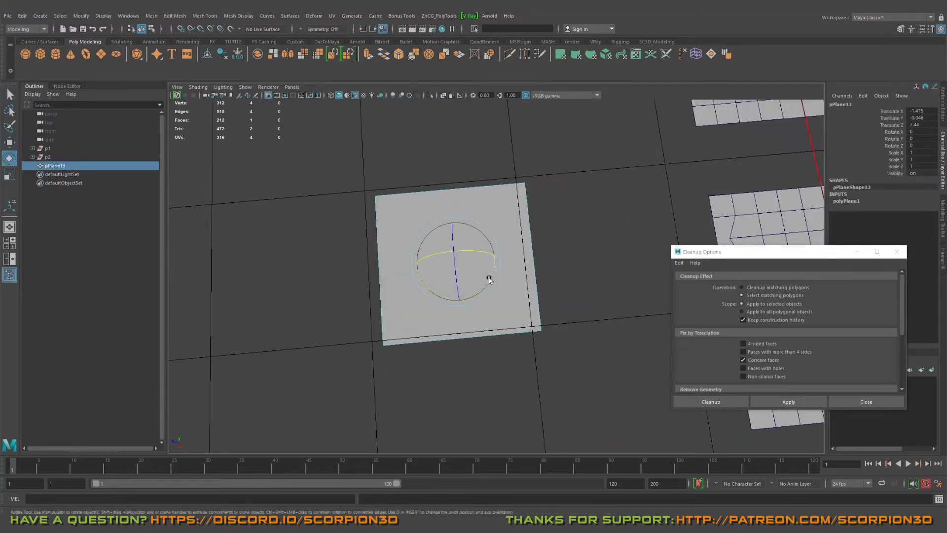
{"action": "left_click_drag", "start_coordinate": [489, 280], "coordinate": [466, 297]}
{"action": "right_click", "coordinate": [395, 246]}
{"action": "left_click", "coordinate": [356, 245]}
{"action": "left_click_drag", "start_coordinate": [403, 332], "coordinate": [449, 284], "text": "alt"}
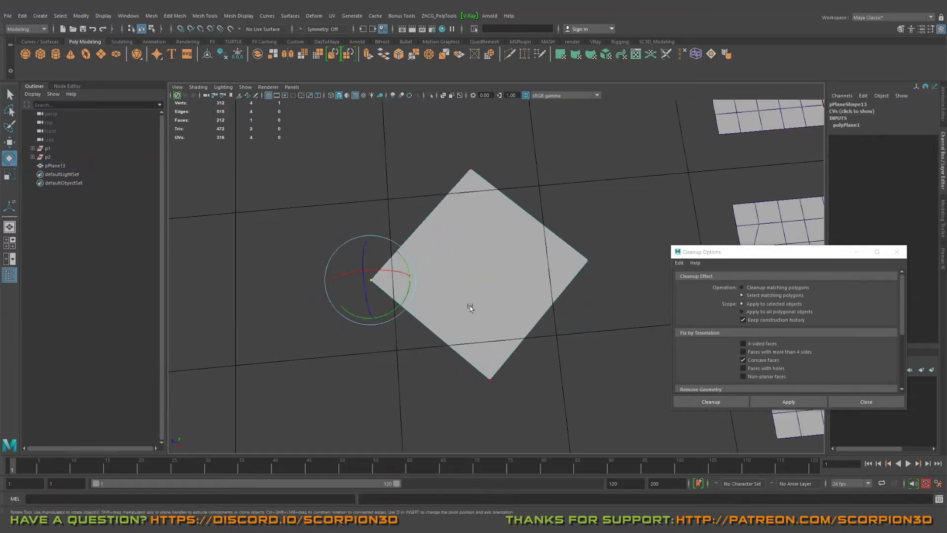
{"action": "key", "text": "w"}
{"action": "mouse_move", "coordinate": [331, 282]}
{"action": "left_mouse_down"}
{"action": "mouse_move", "coordinate": [457, 274]}
{"action": "mouse_move", "coordinate": [466, 246]}
{"action": "mouse_move", "coordinate": [429, 247]}
{"action": "mouse_move", "coordinate": [452, 153]}
{"action": "left_mouse_up"}
{"action": "scroll", "coordinate": [413, 273], "scroll_direction": "up", "scroll_amount": 3}
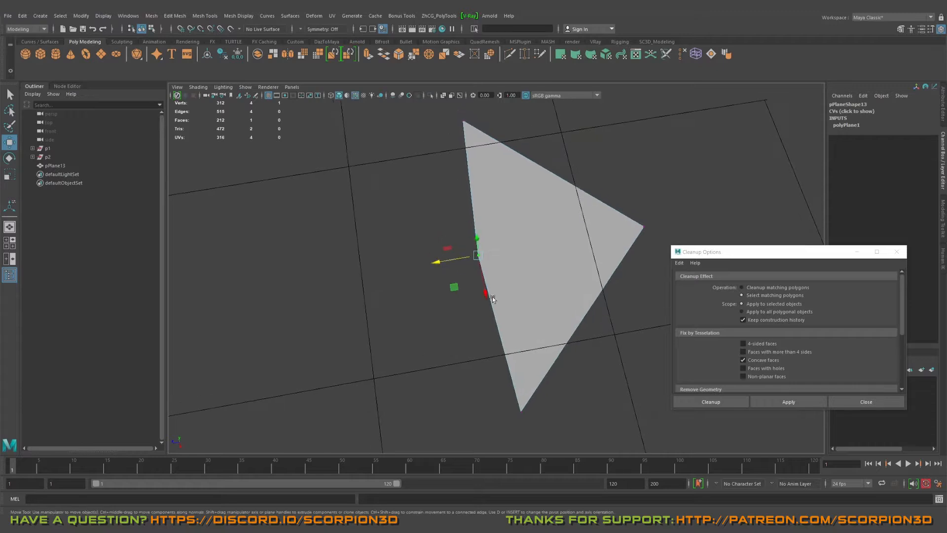
{"action": "left_click_drag", "start_coordinate": [455, 261], "coordinate": [487, 256]}
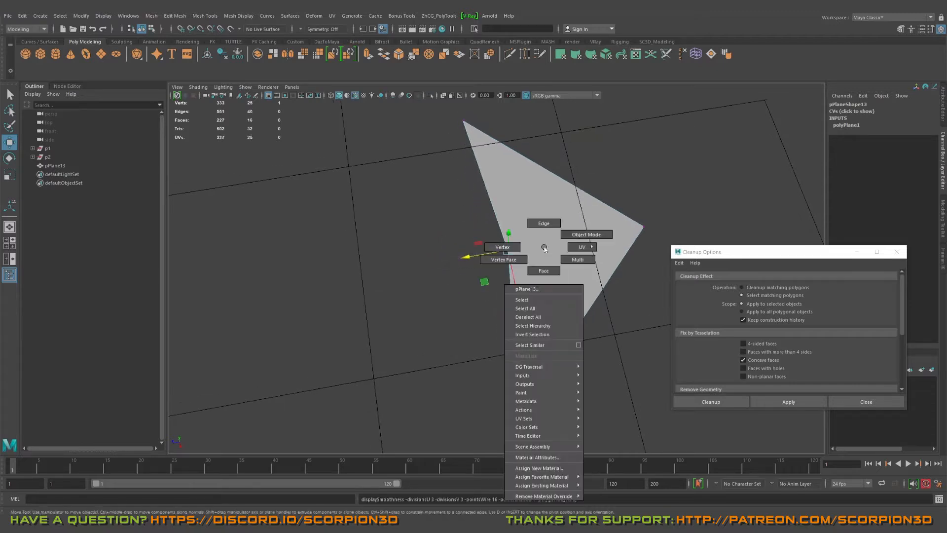
{"action": "right_click_drag", "start_coordinate": [544, 248], "coordinate": [556, 248]}
{"action": "mouse_move", "coordinate": [464, 264]}
{"action": "right_mouse_down"}
{"action": "mouse_move", "coordinate": [508, 226]}
{"action": "mouse_move", "coordinate": [469, 235]}
{"action": "right_mouse_up"}
{"action": "left_click", "coordinate": [467, 262]}
Drag the vertex further to make the plane a concave arrowhead and reselect it as an object.
{"action": "left_click", "coordinate": [506, 250]}
{"action": "left_click_drag", "start_coordinate": [472, 261], "coordinate": [508, 250]}
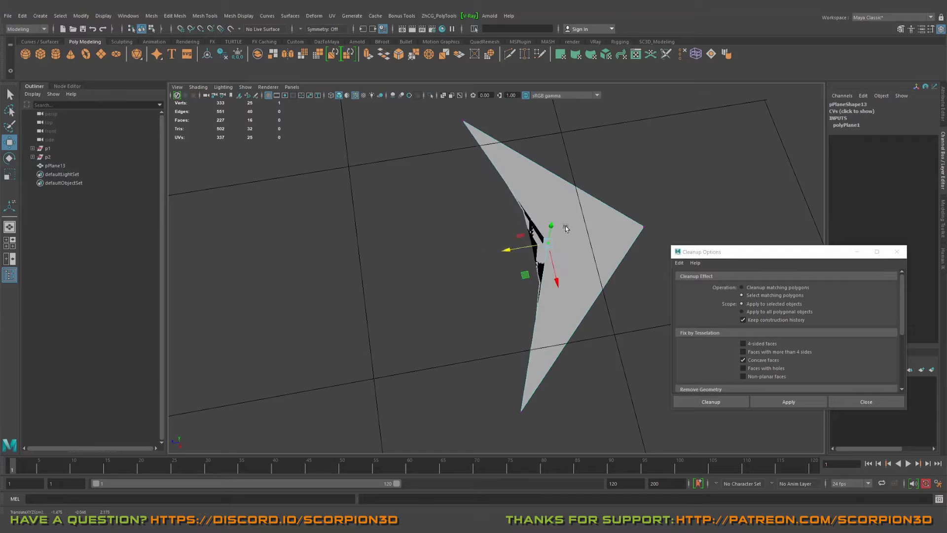
{"action": "right_click_drag", "start_coordinate": [528, 230], "coordinate": [545, 250]}
{"action": "right_click", "coordinate": [540, 240]}
{"action": "left_click", "coordinate": [541, 251]}
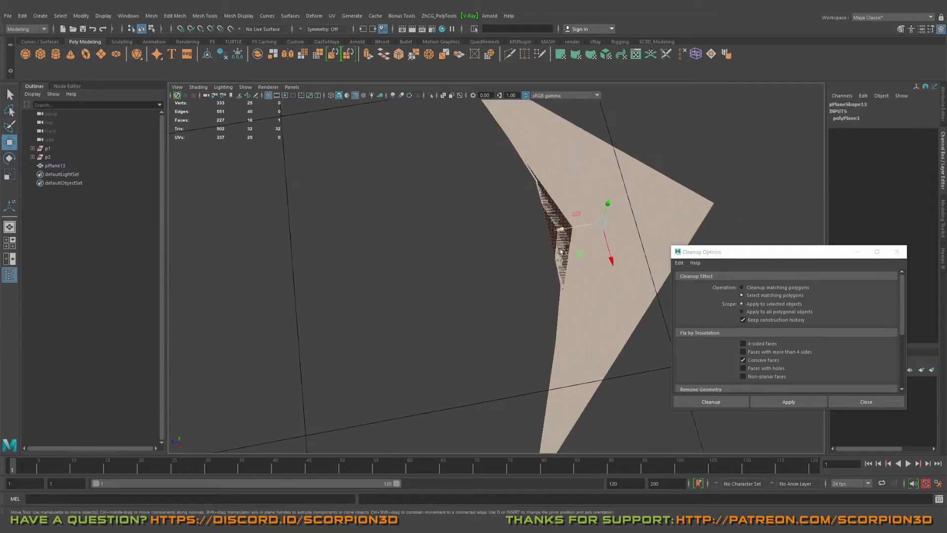
{"action": "left_click_drag", "start_coordinate": [541, 251], "coordinate": [522, 277], "text": "alt"}
{"action": "left_click", "coordinate": [479, 229]}
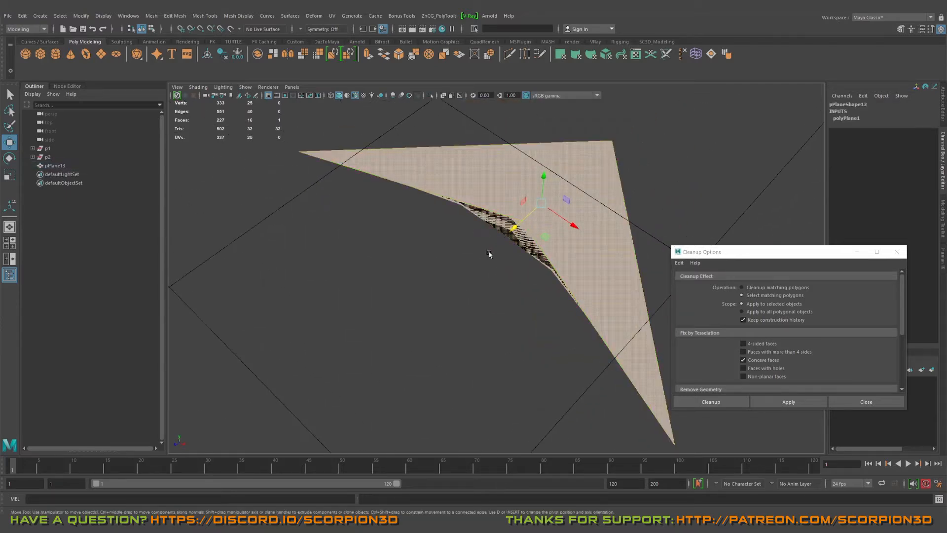
{"action": "right_click_drag", "start_coordinate": [487, 272], "coordinate": [504, 250]}
Look over the wavy plane with smooth preview on and examine its notched edge faces.
{"action": "mouse_move", "coordinate": [503, 250]}
{"action": "left_mouse_down", "text": "alt"}
{"action": "mouse_move", "coordinate": [493, 271]}
{"action": "mouse_move", "coordinate": [575, 213]}
{"action": "left_mouse_up", "text": "alt"}
{"action": "left_click", "coordinate": [575, 212]}
{"action": "key", "text": "3"}
{"action": "key", "text": "f"}
{"action": "scroll", "coordinate": [508, 243], "scroll_direction": "up", "scroll_amount": 5}
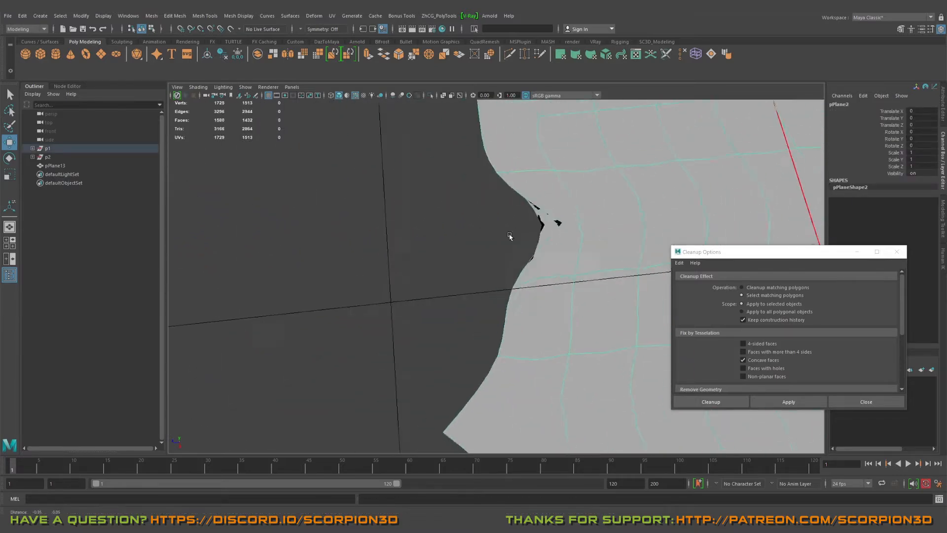
{"action": "left_click_drag", "start_coordinate": [520, 158], "coordinate": [507, 207], "text": "alt"}
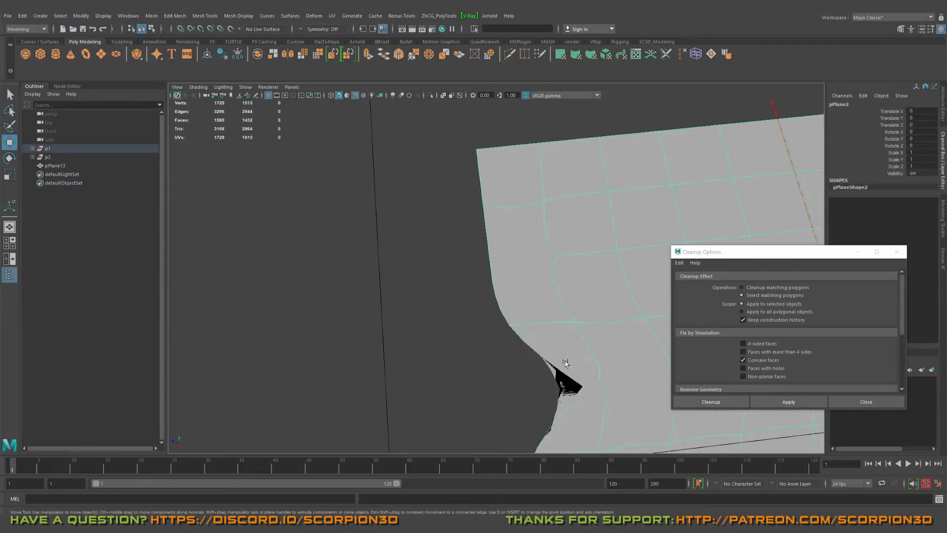
{"action": "mouse_move", "coordinate": [565, 355]}
{"action": "left_mouse_down", "text": "alt"}
{"action": "mouse_move", "coordinate": [454, 207]}
{"action": "mouse_move", "coordinate": [540, 288]}
{"action": "left_mouse_up", "text": "alt"}
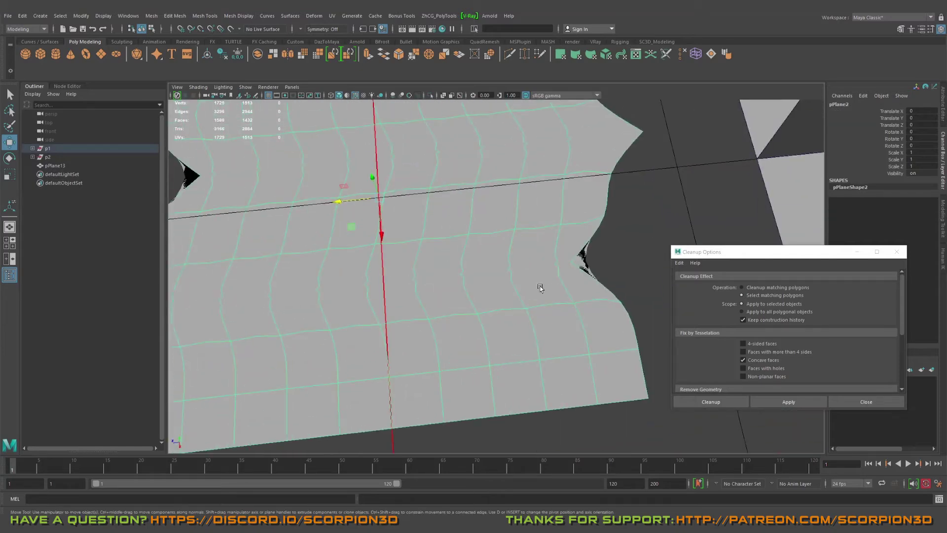
{"action": "left_click", "coordinate": [579, 257]}
{"action": "mouse_move", "coordinate": [575, 258]}
{"action": "left_mouse_down", "text": "alt"}
{"action": "mouse_move", "coordinate": [588, 184]}
{"action": "mouse_move", "coordinate": [480, 253]}
{"action": "left_mouse_up", "text": "alt"}
Apply the concave-face check to pPlane13, flagging its face, then turn to the plane with a hole.
{"action": "left_click", "coordinate": [551, 168]}
{"action": "key", "text": "f"}
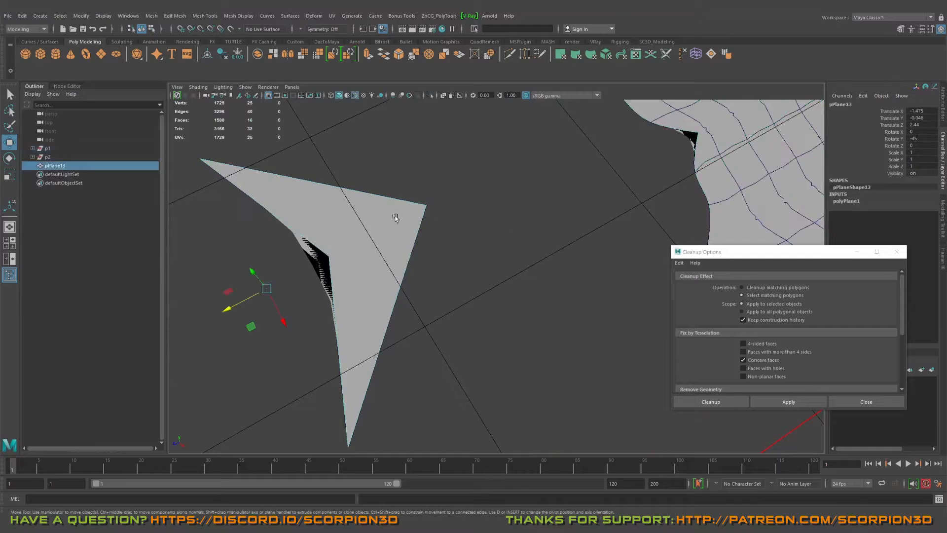
{"action": "left_click", "coordinate": [788, 402]}
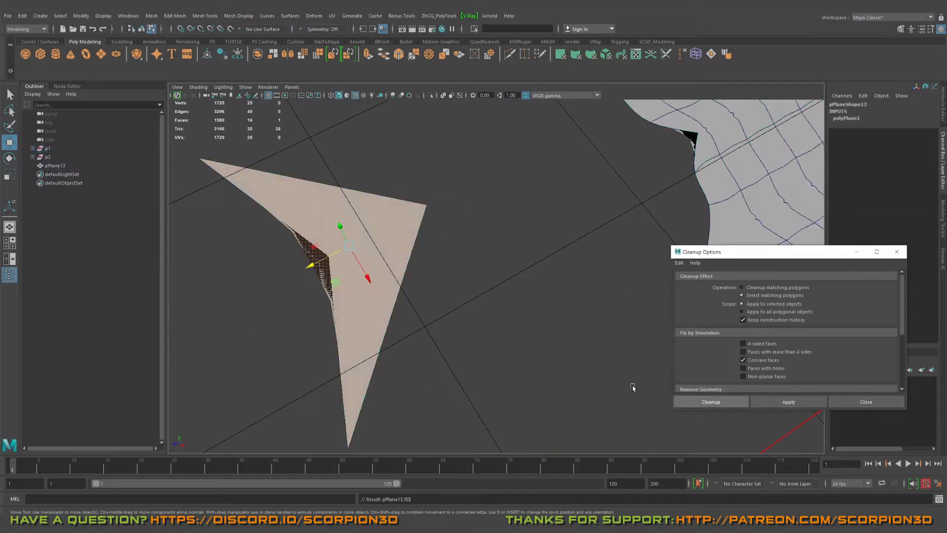
{"action": "right_click_drag", "start_coordinate": [459, 279], "coordinate": [461, 284]}
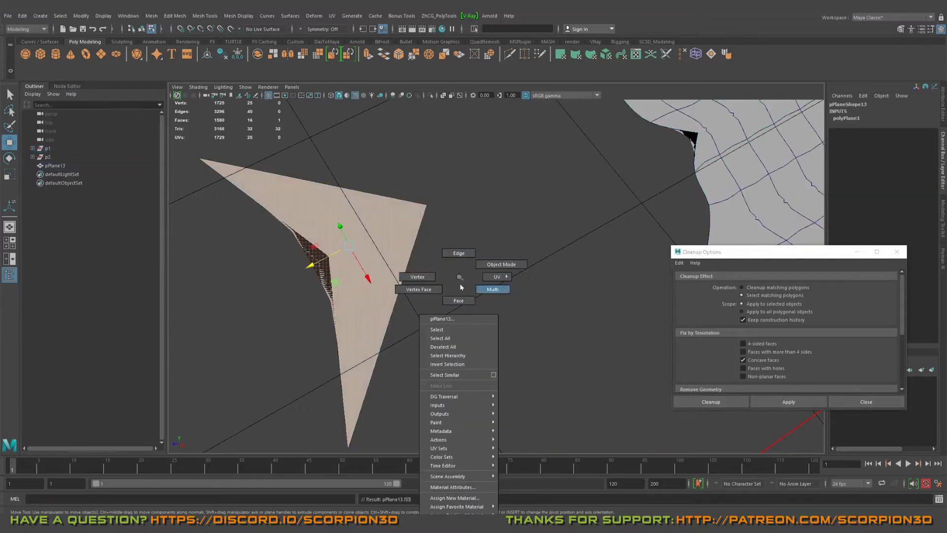
{"action": "mouse_move", "coordinate": [454, 274]}
{"action": "left_mouse_down", "text": "alt"}
{"action": "mouse_move", "coordinate": [526, 317]}
{"action": "mouse_move", "coordinate": [573, 319]}
{"action": "left_mouse_up", "text": "alt"}
Select the holed plane (pPlane7) and inspect the inner faces of its square hole.
{"action": "mouse_move", "coordinate": [516, 307]}
{"action": "left_mouse_down", "text": "alt"}
{"action": "mouse_move", "coordinate": [602, 221]}
{"action": "mouse_move", "coordinate": [570, 263]}
{"action": "mouse_move", "coordinate": [536, 239]}
{"action": "left_mouse_up", "text": "alt"}
{"action": "left_click", "coordinate": [601, 221]}
{"action": "key", "text": "q"}
{"action": "left_click", "coordinate": [536, 240]}
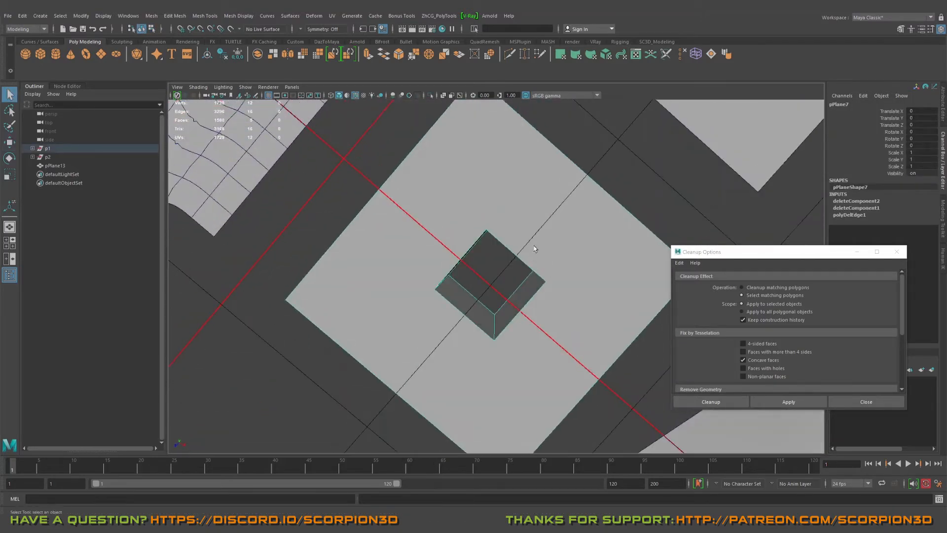
{"action": "mouse_move", "coordinate": [530, 323]}
{"action": "left_mouse_down", "text": "alt"}
{"action": "mouse_move", "coordinate": [506, 192]}
{"action": "mouse_move", "coordinate": [478, 243]}
{"action": "left_mouse_up", "text": "alt"}
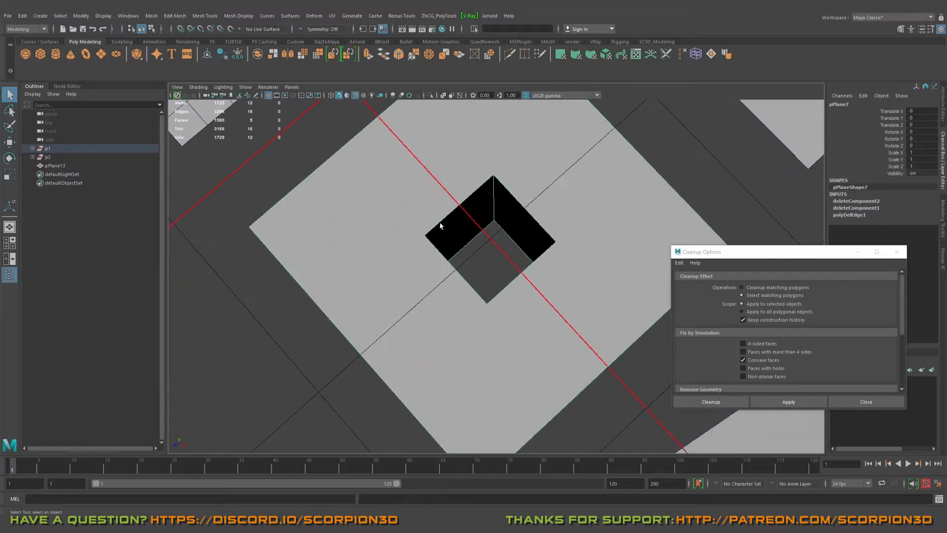
{"action": "right_click_drag", "start_coordinate": [377, 197], "coordinate": [394, 214]}
{"action": "left_click", "coordinate": [478, 212]}
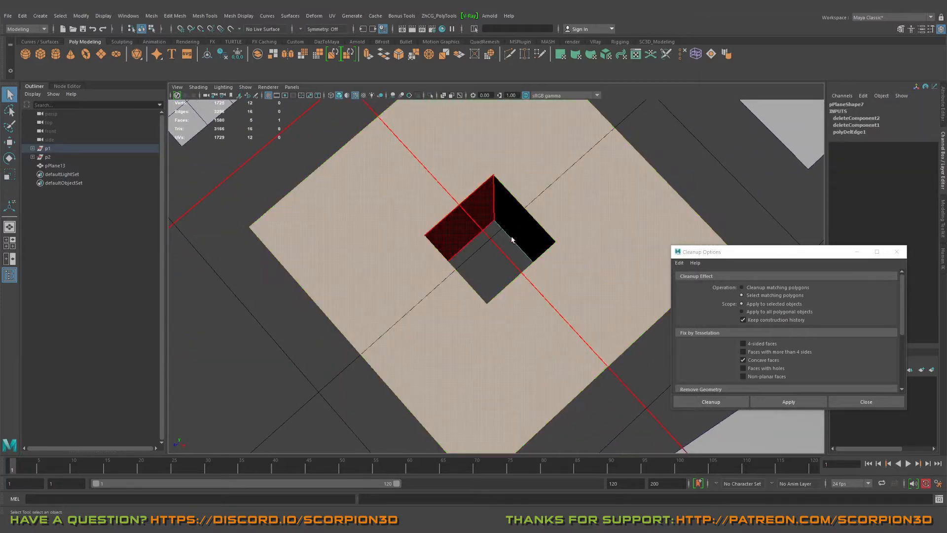
{"action": "mouse_move", "coordinate": [480, 216]}
{"action": "left_mouse_down", "text": "alt"}
{"action": "mouse_move", "coordinate": [518, 264]}
{"action": "mouse_move", "coordinate": [544, 256]}
{"action": "mouse_move", "coordinate": [505, 234]}
{"action": "left_mouse_up", "text": "alt"}
{"action": "key", "text": "F8"}
Examine a vertex on the holed plane, centre the hole in view and return to object mode.
{"action": "left_click", "coordinate": [491, 252]}
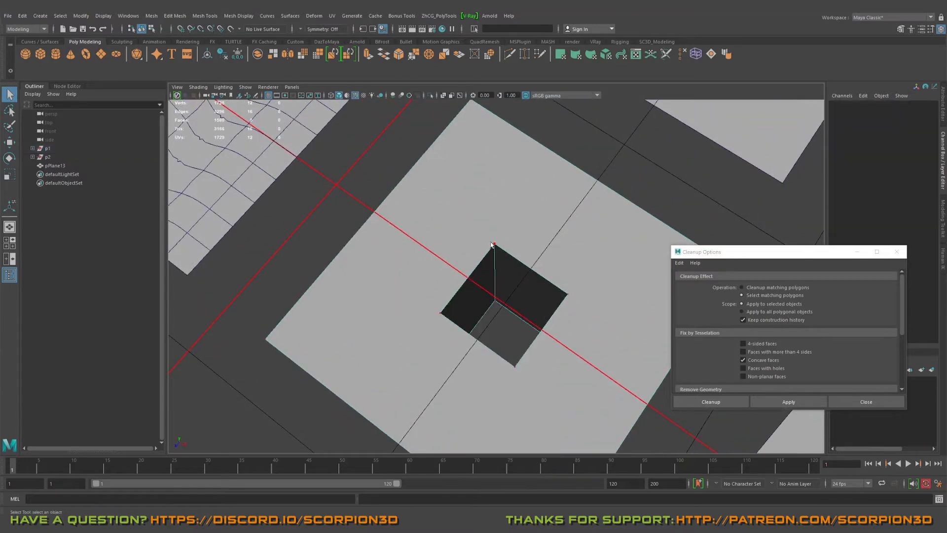
{"action": "left_click", "coordinate": [494, 246]}
{"action": "middle_click_drag", "start_coordinate": [475, 117], "coordinate": [478, 149], "text": "alt"}
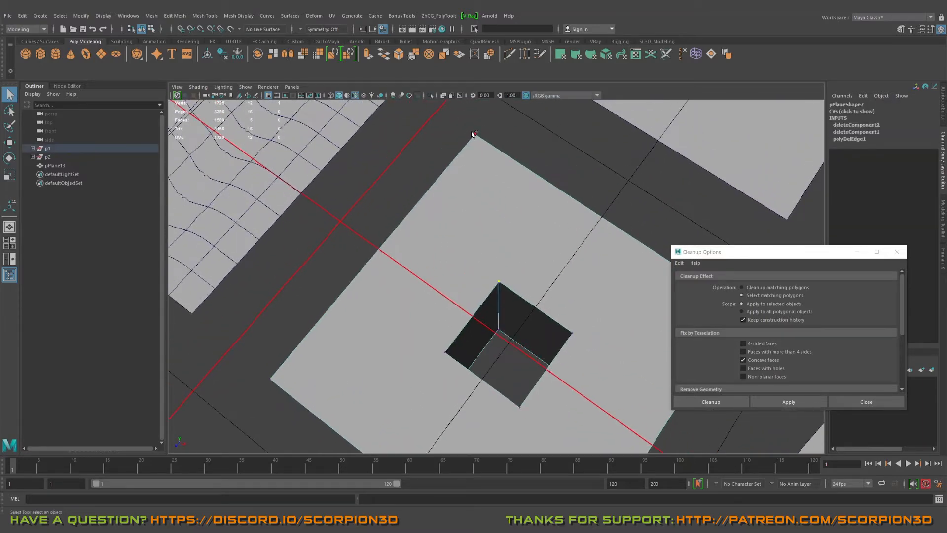
{"action": "middle_click_drag", "start_coordinate": [498, 249], "coordinate": [498, 249], "text": "alt"}
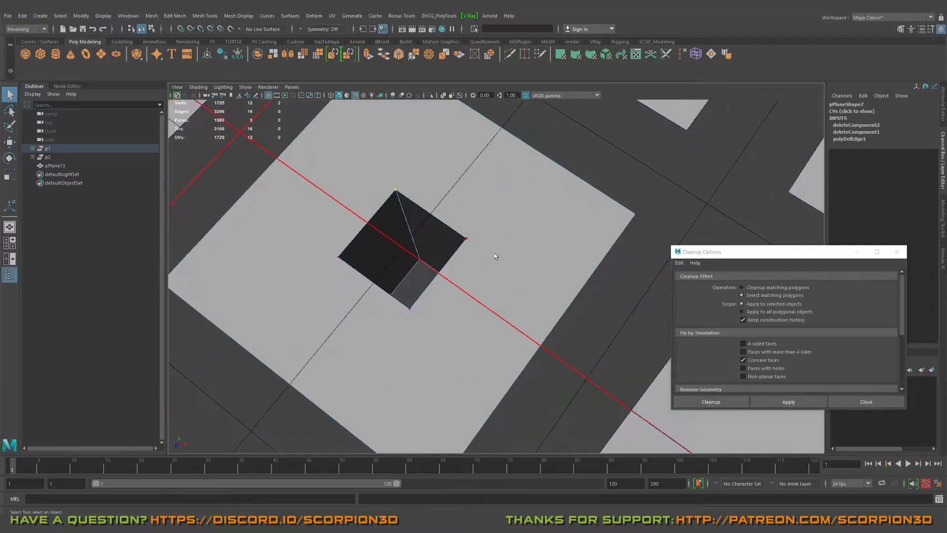
{"action": "middle_click_drag", "start_coordinate": [511, 299], "coordinate": [562, 289], "text": "alt"}
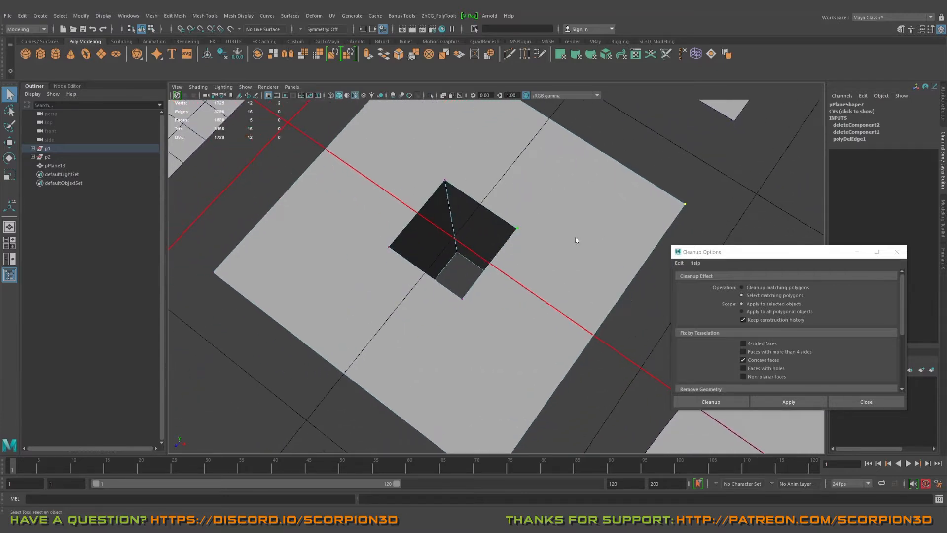
{"action": "key", "text": "F8"}
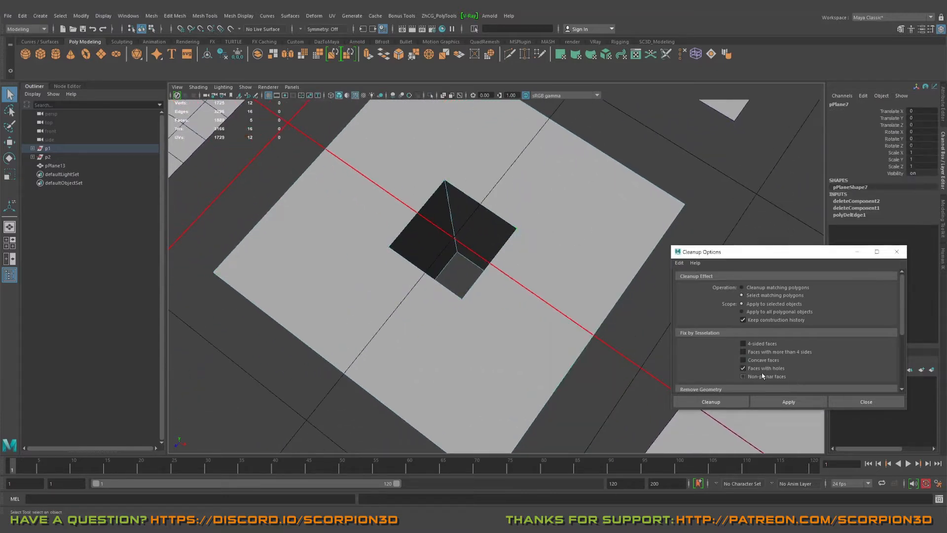
Apply the faces-with-holes check to pPlane7, selecting the face around its hole.
{"action": "left_click", "coordinate": [790, 401]}
{"action": "left_click_drag", "start_coordinate": [474, 311], "coordinate": [605, 235], "text": "alt"}
{"action": "scroll", "coordinate": [603, 235], "scroll_direction": "down", "scroll_amount": 5}
{"action": "key", "text": "F8"}
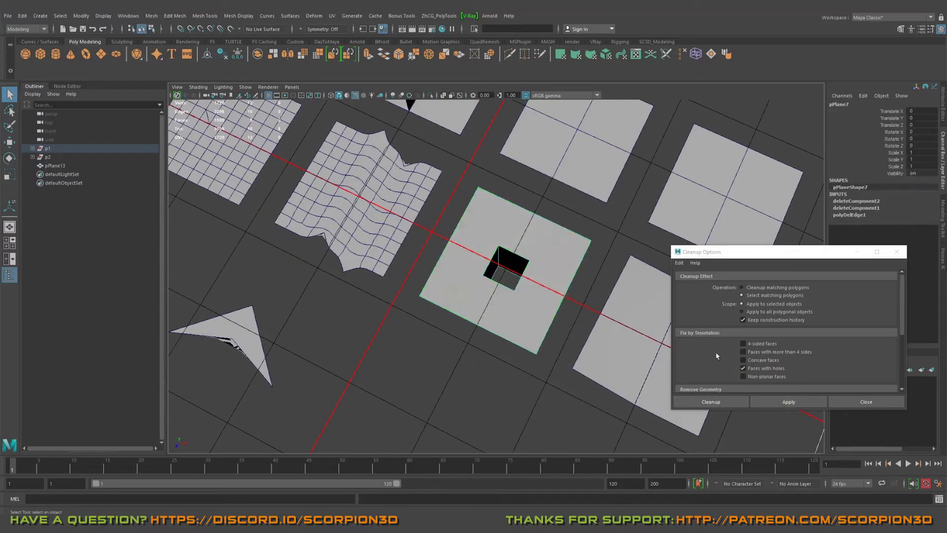
{"action": "left_click", "coordinate": [788, 402]}
{"action": "left_click_drag", "start_coordinate": [518, 282], "coordinate": [437, 161], "text": "alt"}
{"action": "scroll", "coordinate": [511, 258], "scroll_direction": "up", "scroll_amount": 3}
{"action": "mouse_move", "coordinate": [530, 291]}
{"action": "left_mouse_down", "text": "alt"}
{"action": "mouse_move", "coordinate": [531, 226]}
{"action": "mouse_move", "coordinate": [642, 235]}
{"action": "left_mouse_up", "text": "alt"}
Switch to Cleanup matching polygons and apply to triangulate the holed plane, then set back to selecting.
{"action": "left_click", "coordinate": [743, 287]}
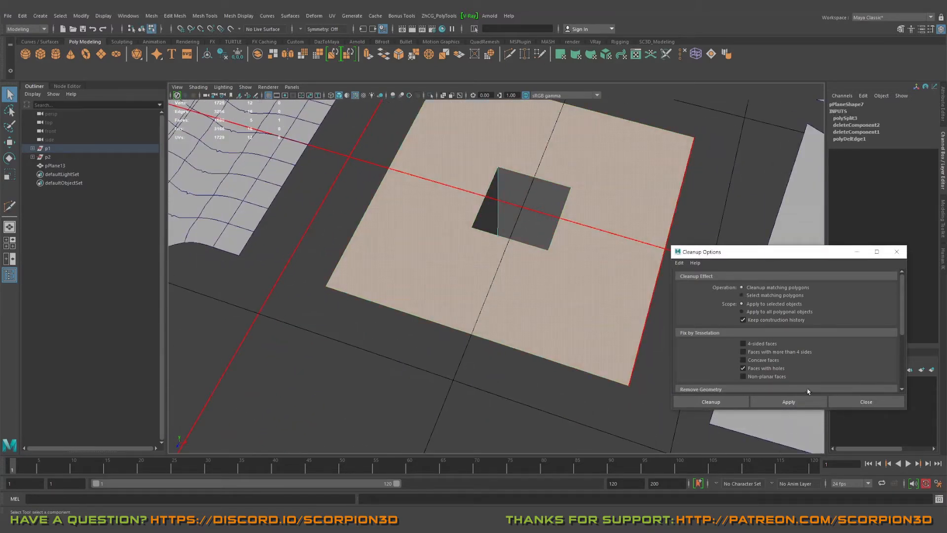
{"action": "left_click", "coordinate": [789, 401]}
{"action": "left_click_drag", "start_coordinate": [518, 311], "coordinate": [553, 290], "text": "alt"}
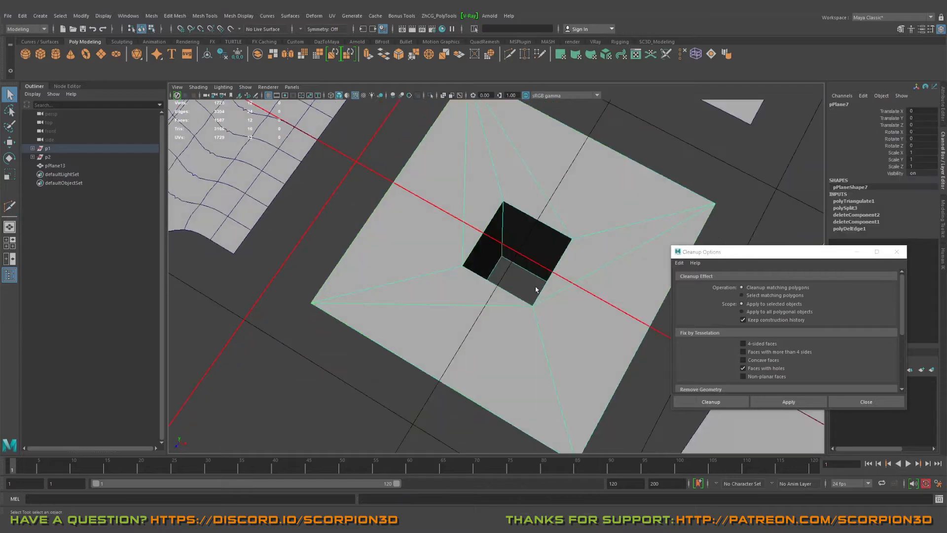
{"action": "right_click_drag", "start_coordinate": [553, 290], "coordinate": [616, 342], "text": "alt"}
{"action": "left_click", "coordinate": [760, 295]}
{"action": "mouse_move", "coordinate": [518, 311]}
{"action": "left_mouse_down", "text": "alt"}
{"action": "mouse_move", "coordinate": [415, 328]}
{"action": "mouse_move", "coordinate": [532, 272]}
{"action": "left_mouse_up", "text": "alt"}
Delete the stray corner-to-hole edge on the triangulated pPlane7.
{"action": "left_click", "coordinate": [518, 292]}
{"action": "mouse_move", "coordinate": [499, 298]}
{"action": "left_mouse_down", "text": "alt"}
{"action": "mouse_move", "coordinate": [484, 274]}
{"action": "mouse_move", "coordinate": [220, 193]}
{"action": "left_mouse_up", "text": "alt"}
{"action": "left_click_drag", "start_coordinate": [276, 186], "coordinate": [381, 148], "text": "alt"}
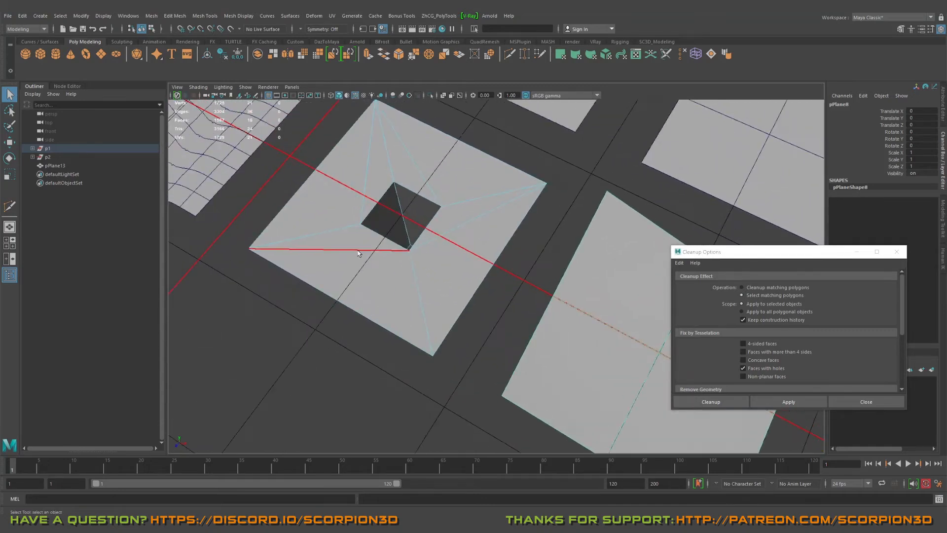
{"action": "left_click", "coordinate": [381, 148]}
{"action": "left_click", "coordinate": [426, 171]}
{"action": "key", "text": "Delete"}
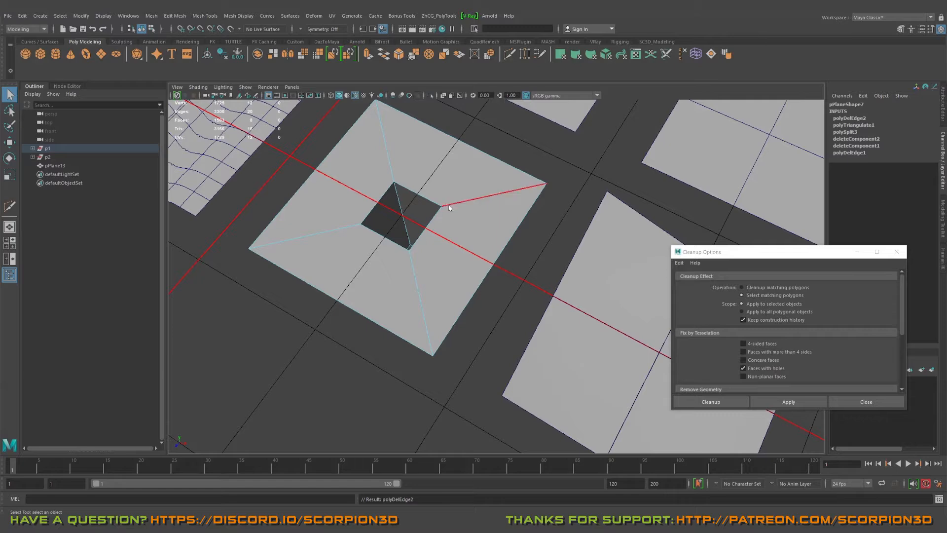
Check pPlane7 with smooth preview on and off, then select and frame the neighbouring pPlane8.
{"action": "left_click", "coordinate": [450, 208]}
{"action": "key", "text": "3"}
{"action": "key", "text": "1"}
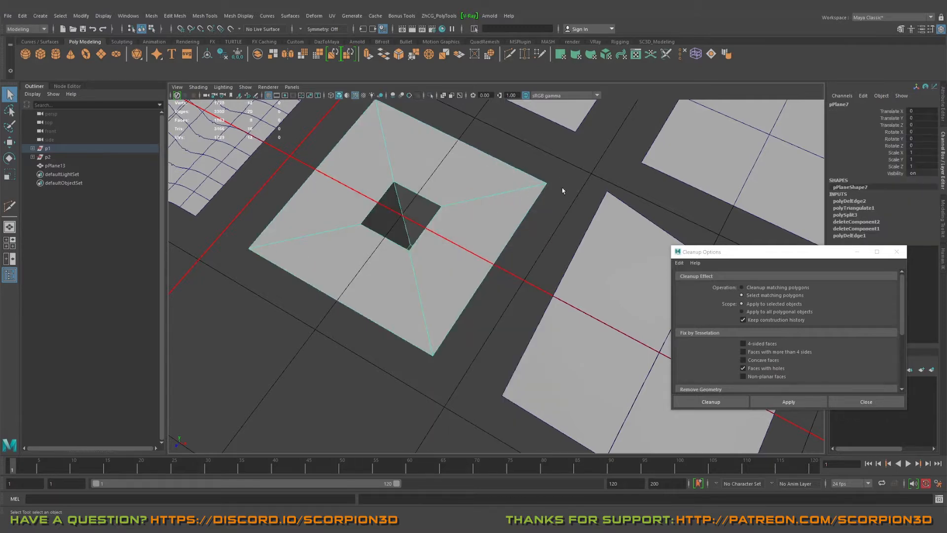
{"action": "left_click", "coordinate": [570, 212]}
{"action": "key", "text": "f"}
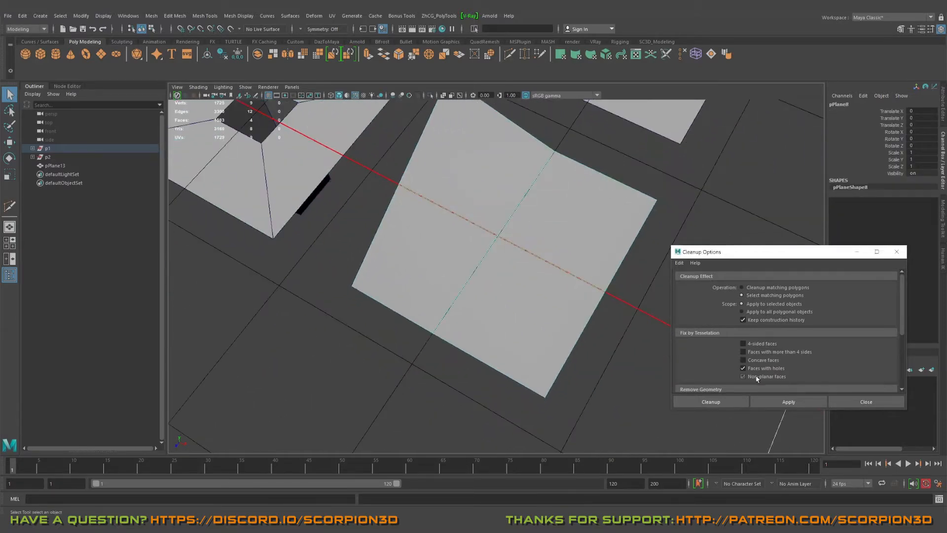
Bend one face of the plane by scaling it vertically so the plane is no longer flat.
{"action": "mouse_move", "coordinate": [518, 355]}
{"action": "left_mouse_down", "text": "alt"}
{"action": "mouse_move", "coordinate": [505, 337]}
{"action": "mouse_move", "coordinate": [494, 248]}
{"action": "mouse_move", "coordinate": [553, 241]}
{"action": "mouse_move", "coordinate": [449, 219]}
{"action": "mouse_move", "coordinate": [490, 258]}
{"action": "left_mouse_up", "text": "alt"}
{"action": "left_click_drag", "start_coordinate": [423, 194], "coordinate": [421, 218], "text": "alt"}
{"action": "right_click_drag", "start_coordinate": [434, 228], "coordinate": [450, 252]}
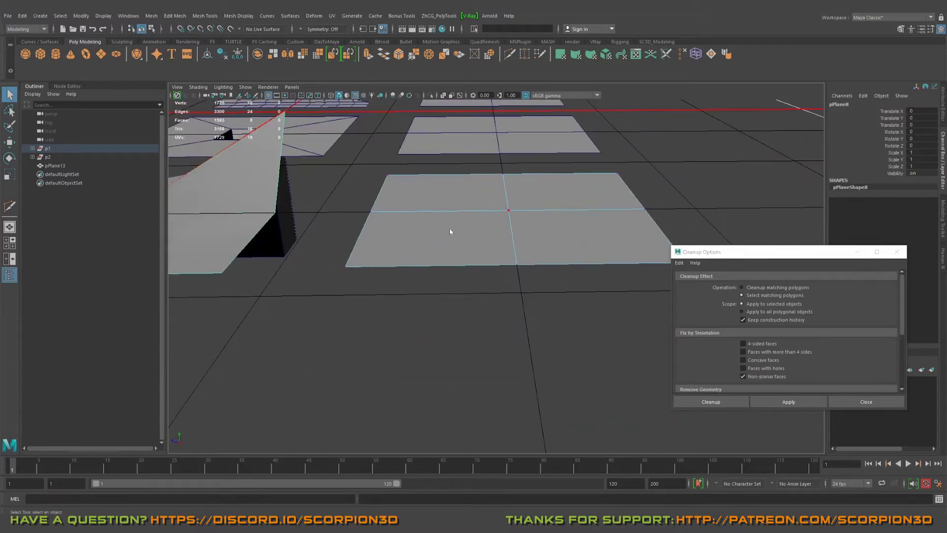
{"action": "left_click", "coordinate": [429, 237]}
{"action": "key", "text": "r"}
{"action": "left_click", "coordinate": [433, 197]}
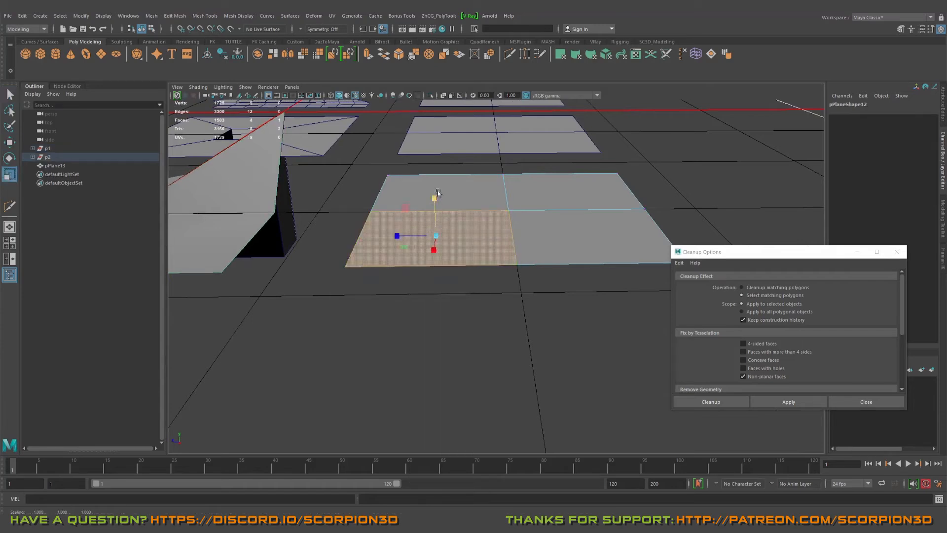
{"action": "left_click_drag", "start_coordinate": [434, 200], "coordinate": [460, 240], "text": "alt"}
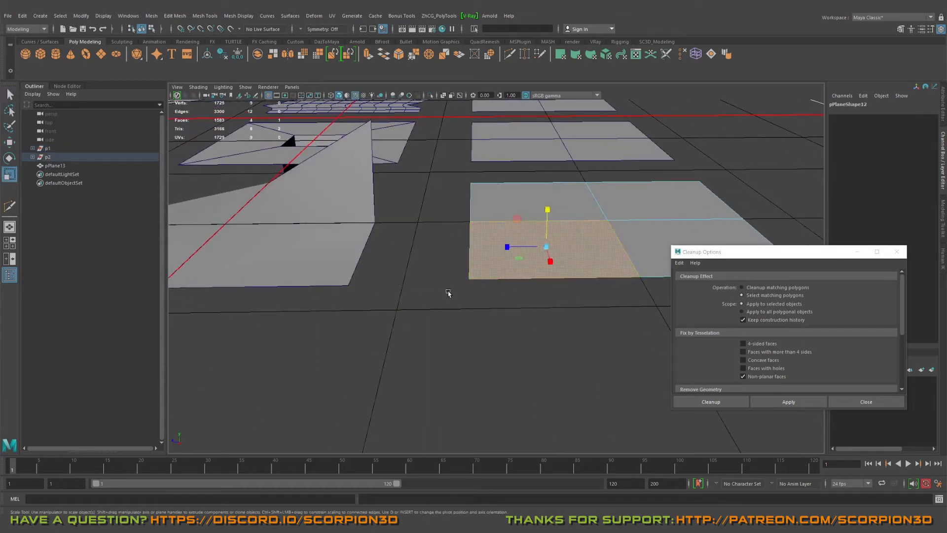
{"action": "mouse_move", "coordinate": [455, 285]}
{"action": "left_mouse_down", "text": "alt"}
{"action": "mouse_move", "coordinate": [419, 222]}
{"action": "mouse_move", "coordinate": [530, 198]}
{"action": "mouse_move", "coordinate": [499, 184]}
{"action": "mouse_move", "coordinate": [433, 212]}
{"action": "mouse_move", "coordinate": [560, 211]}
{"action": "mouse_move", "coordinate": [582, 196]}
{"action": "mouse_move", "coordinate": [567, 180]}
{"action": "mouse_move", "coordinate": [558, 251]}
{"action": "mouse_move", "coordinate": [545, 220]}
{"action": "mouse_move", "coordinate": [469, 238]}
{"action": "mouse_move", "coordinate": [482, 197]}
{"action": "mouse_move", "coordinate": [505, 230]}
{"action": "mouse_move", "coordinate": [497, 153]}
{"action": "left_mouse_up", "text": "alt"}
Slice pPlane8 with Multi-Cut from its top corner down to its centre.
{"action": "key", "text": "q"}
{"action": "left_click", "coordinate": [531, 197]}
{"action": "key", "text": "y"}
{"action": "key", "text": "ctrl+z"}
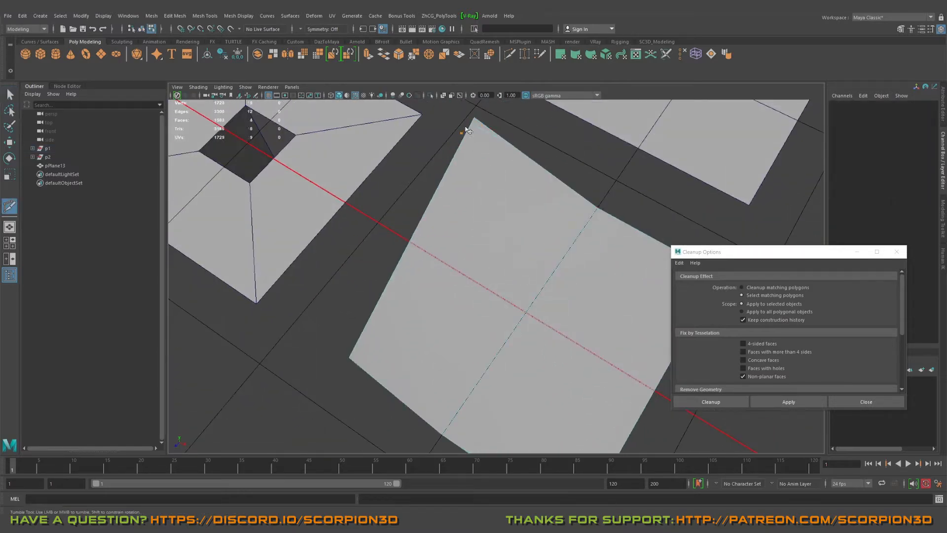
{"action": "left_click", "coordinate": [474, 118]}
{"action": "left_click", "coordinate": [525, 312]}
{"action": "left_click_drag", "start_coordinate": [641, 354], "coordinate": [508, 343], "text": "alt"}
{"action": "middle_click_drag", "start_coordinate": [508, 343], "coordinate": [434, 264], "text": "alt"}
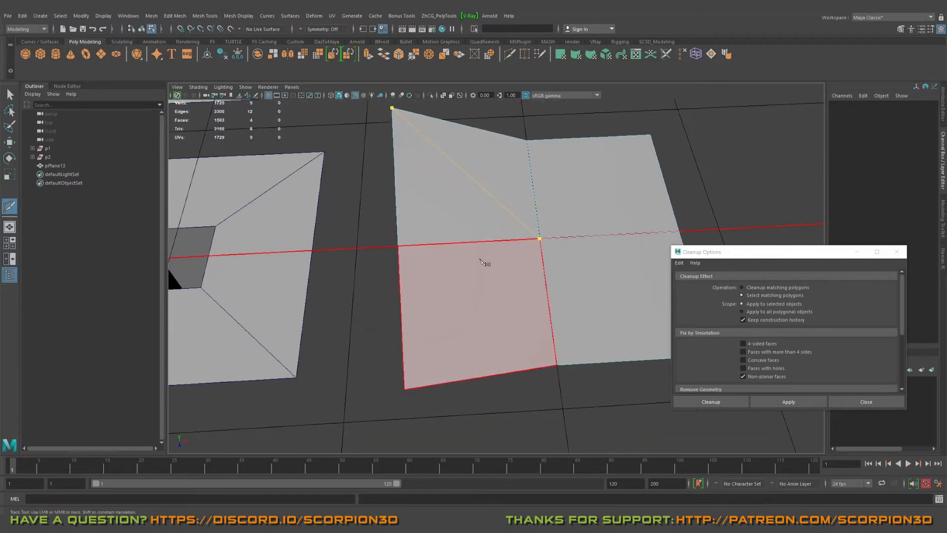
{"action": "key", "text": "q"}
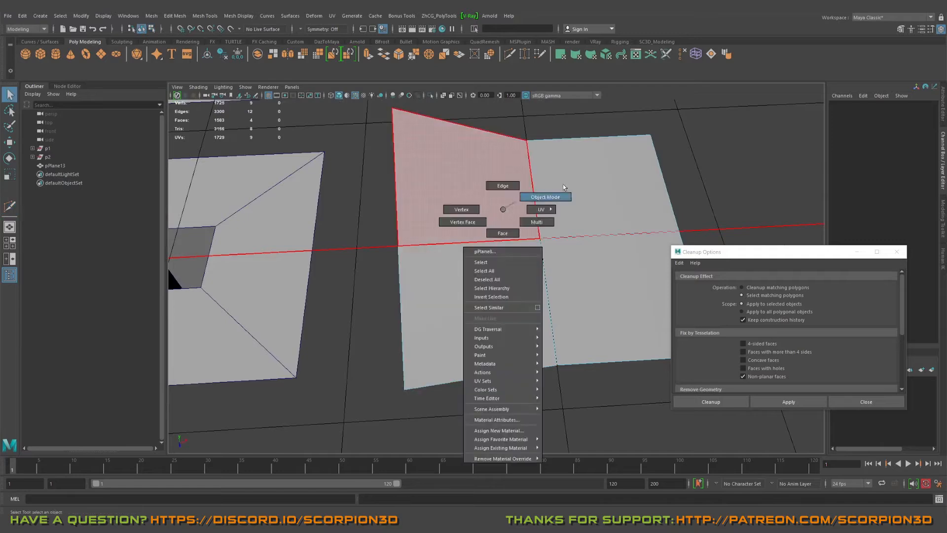
Run the Cleanup check on pPlane8 so its non-planar faces get selected.
{"action": "left_click", "coordinate": [474, 185]}
{"action": "key", "text": "f"}
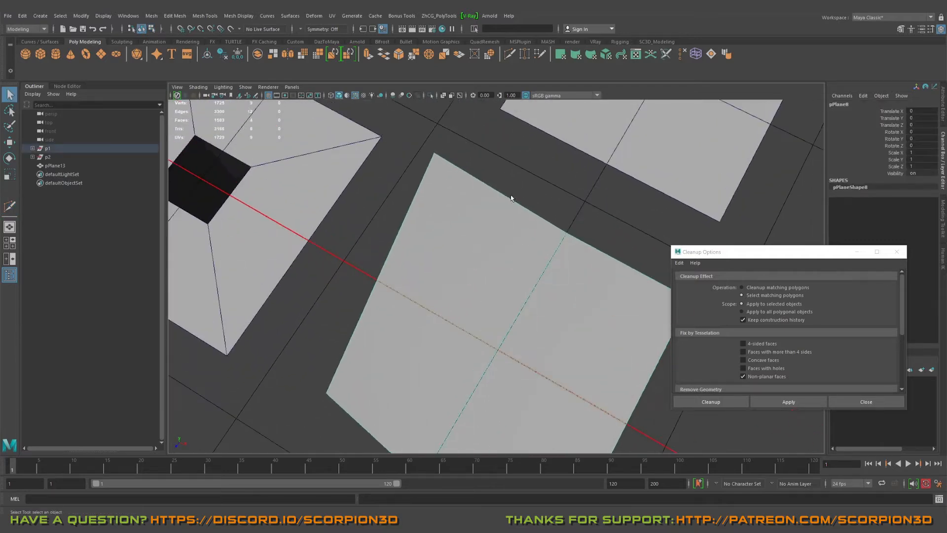
{"action": "mouse_move", "coordinate": [412, 220]}
{"action": "left_mouse_down", "text": "alt"}
{"action": "mouse_move", "coordinate": [482, 183]}
{"action": "mouse_move", "coordinate": [482, 239]}
{"action": "mouse_move", "coordinate": [491, 273]}
{"action": "mouse_move", "coordinate": [504, 271]}
{"action": "mouse_move", "coordinate": [465, 270]}
{"action": "mouse_move", "coordinate": [518, 271]}
{"action": "mouse_move", "coordinate": [494, 288]}
{"action": "mouse_move", "coordinate": [484, 253]}
{"action": "mouse_move", "coordinate": [518, 232]}
{"action": "mouse_move", "coordinate": [486, 275]}
{"action": "mouse_move", "coordinate": [462, 271]}
{"action": "left_mouse_up", "text": "alt"}
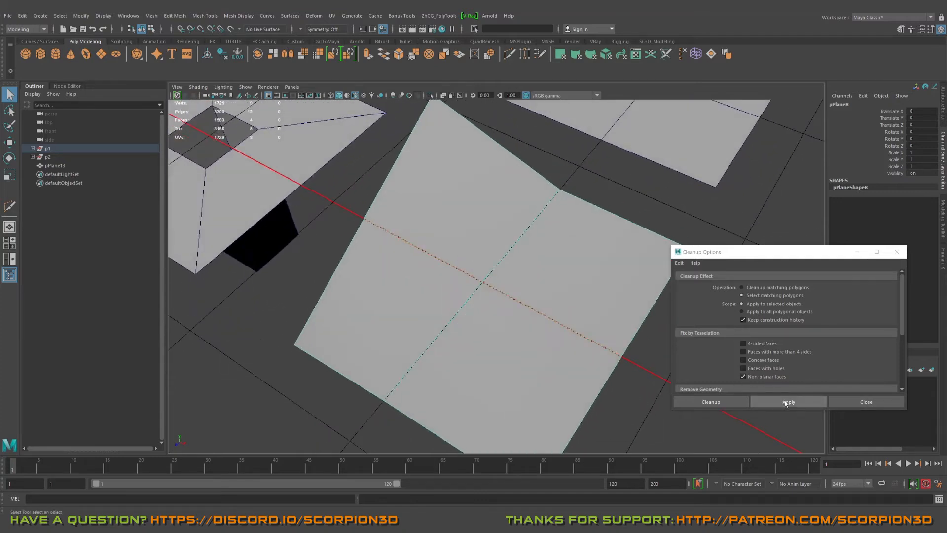
{"action": "left_click", "coordinate": [788, 403]}
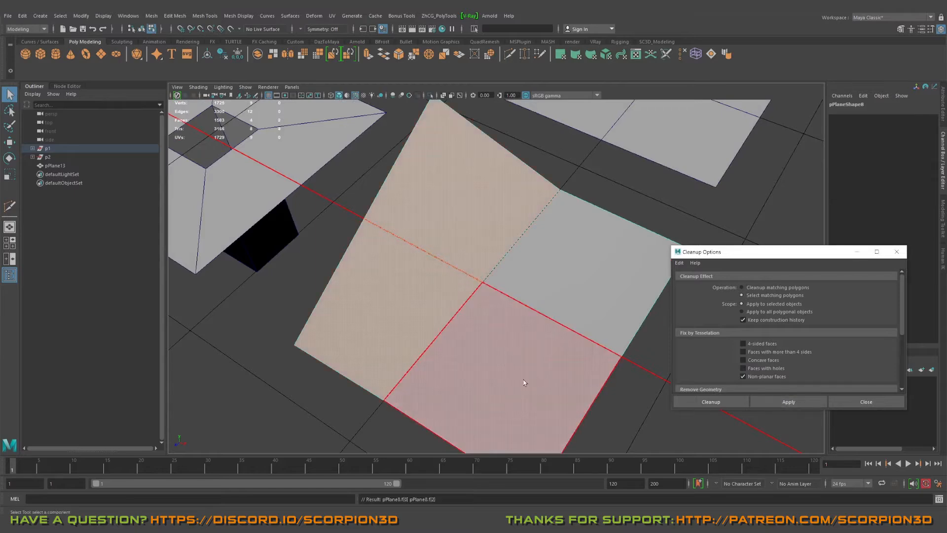
{"action": "mouse_move", "coordinate": [486, 376]}
{"action": "left_mouse_down", "text": "alt"}
{"action": "mouse_move", "coordinate": [480, 268]}
{"action": "mouse_move", "coordinate": [587, 338]}
{"action": "mouse_move", "coordinate": [452, 225]}
{"action": "mouse_move", "coordinate": [528, 244]}
{"action": "mouse_move", "coordinate": [445, 275]}
{"action": "mouse_move", "coordinate": [529, 285]}
{"action": "mouse_move", "coordinate": [498, 286]}
{"action": "mouse_move", "coordinate": [503, 265]}
{"action": "mouse_move", "coordinate": [616, 233]}
{"action": "mouse_move", "coordinate": [508, 211]}
{"action": "left_mouse_up", "text": "alt"}
Duplicate pPlane9 and move the copy back down exactly onto the original.
{"action": "key", "text": "F8"}
{"action": "scroll", "coordinate": [776, 335], "scroll_direction": "down", "scroll_amount": 3}
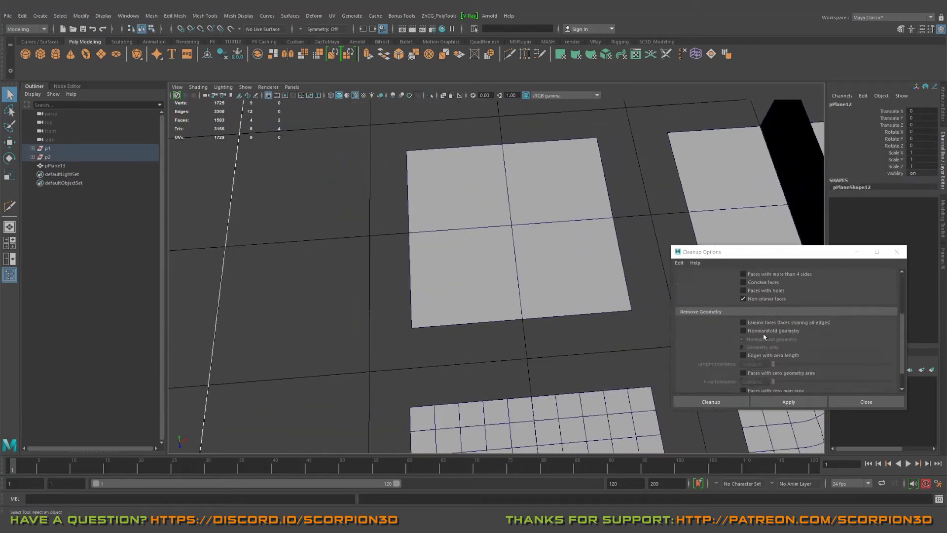
{"action": "mouse_move", "coordinate": [563, 333]}
{"action": "left_mouse_down", "text": "alt"}
{"action": "mouse_move", "coordinate": [513, 321]}
{"action": "mouse_move", "coordinate": [478, 334]}
{"action": "mouse_move", "coordinate": [519, 349]}
{"action": "mouse_move", "coordinate": [450, 334]}
{"action": "mouse_move", "coordinate": [457, 326]}
{"action": "left_mouse_up", "text": "alt"}
{"action": "left_click_drag", "start_coordinate": [525, 400], "coordinate": [511, 389], "text": "alt"}
{"action": "scroll", "coordinate": [796, 349], "scroll_direction": "down", "scroll_amount": 1}
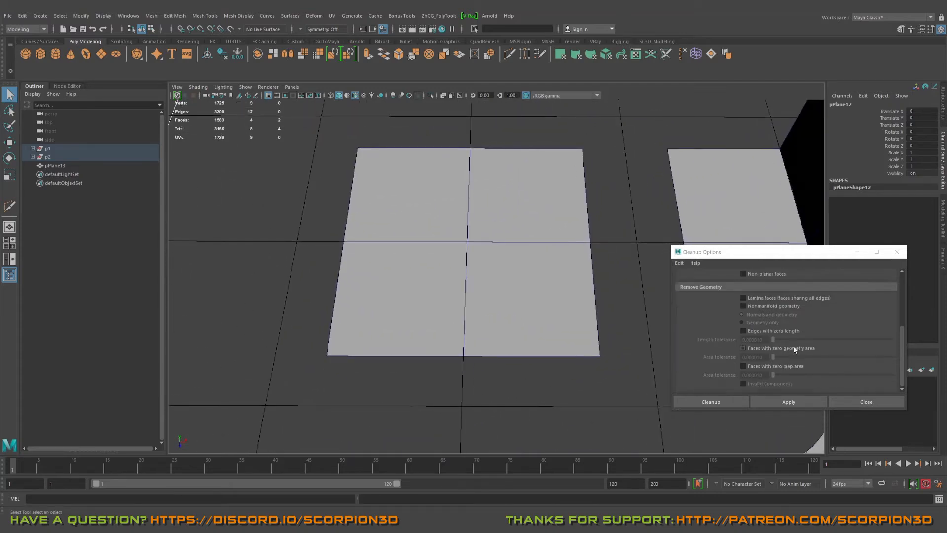
{"action": "mouse_move", "coordinate": [518, 341]}
{"action": "left_mouse_down", "text": "alt"}
{"action": "mouse_move", "coordinate": [546, 355]}
{"action": "mouse_move", "coordinate": [436, 277]}
{"action": "mouse_move", "coordinate": [508, 255]}
{"action": "left_mouse_up", "text": "alt"}
{"action": "left_click", "coordinate": [523, 277]}
{"action": "right_click_drag", "start_coordinate": [525, 277], "coordinate": [529, 305]}
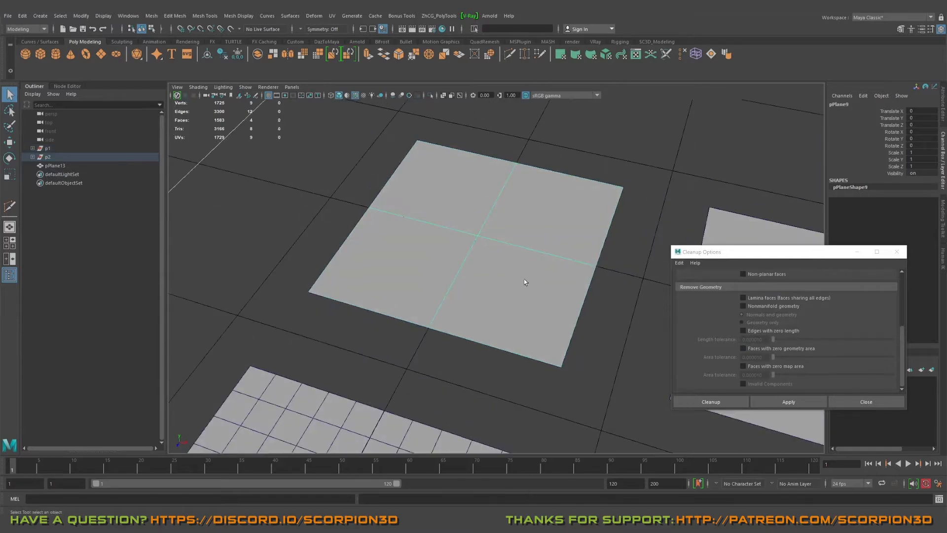
{"action": "mouse_move", "coordinate": [478, 219]}
{"action": "left_mouse_down", "text": "alt"}
{"action": "mouse_move", "coordinate": [508, 243]}
{"action": "mouse_move", "coordinate": [496, 248]}
{"action": "left_mouse_up", "text": "alt"}
{"action": "left_click_drag", "start_coordinate": [378, 249], "coordinate": [567, 233], "text": "alt"}
{"action": "key", "text": "w"}
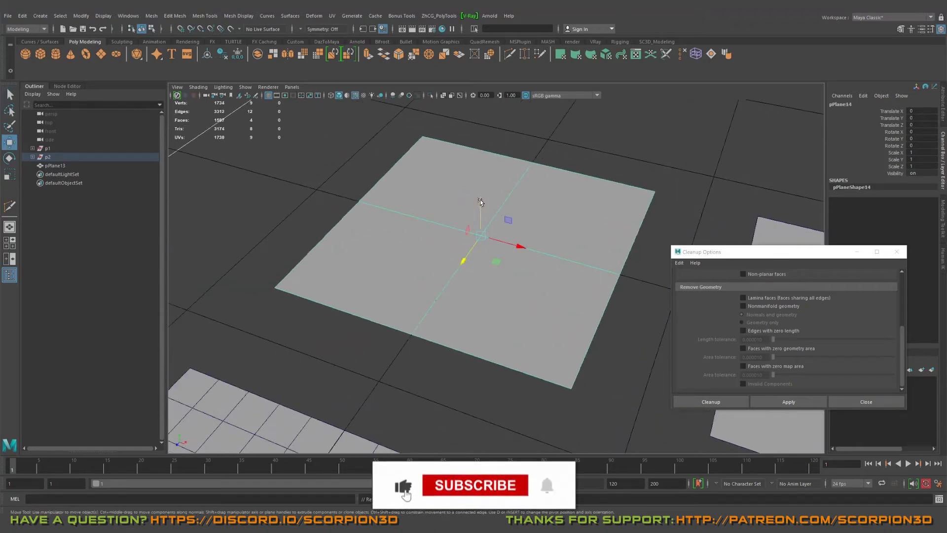
{"action": "mouse_move", "coordinate": [481, 202]}
{"action": "left_mouse_down"}
{"action": "mouse_move", "coordinate": [480, 143]}
{"action": "mouse_move", "coordinate": [507, 215]}
{"action": "mouse_move", "coordinate": [474, 221]}
{"action": "left_mouse_up"}
{"action": "scroll", "coordinate": [474, 221], "scroll_direction": "up", "scroll_amount": 2}
{"action": "scroll", "coordinate": [469, 256], "scroll_direction": "up", "scroll_amount": 2}
{"action": "scroll", "coordinate": [466, 275], "scroll_direction": "up", "scroll_amount": 2}
{"action": "scroll", "coordinate": [451, 262], "scroll_direction": "up", "scroll_amount": 2}
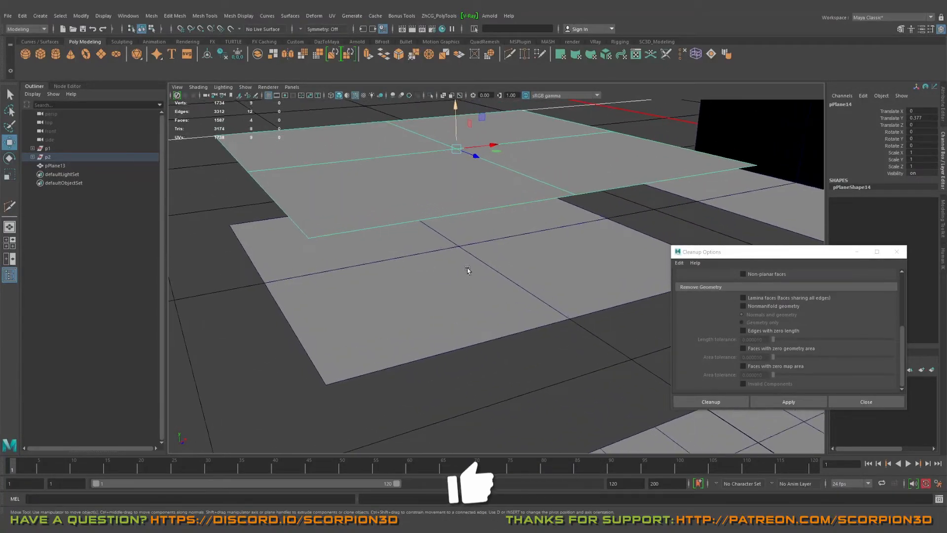
{"action": "left_click_drag", "start_coordinate": [456, 114], "coordinate": [458, 246]}
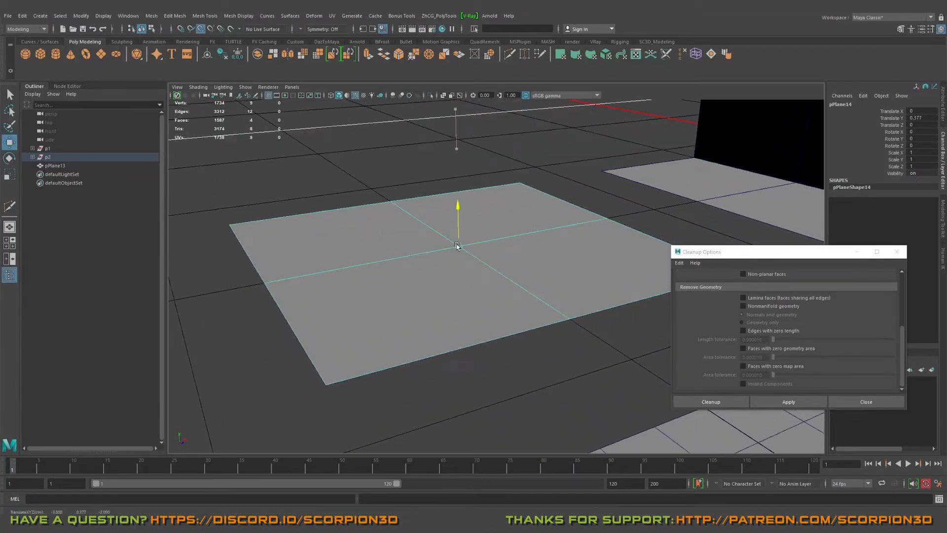
{"action": "mouse_move", "coordinate": [396, 274]}
{"action": "left_mouse_down", "text": "alt"}
{"action": "mouse_move", "coordinate": [396, 240]}
{"action": "mouse_move", "coordinate": [429, 311]}
{"action": "mouse_move", "coordinate": [372, 267]}
{"action": "left_mouse_up", "text": "alt"}
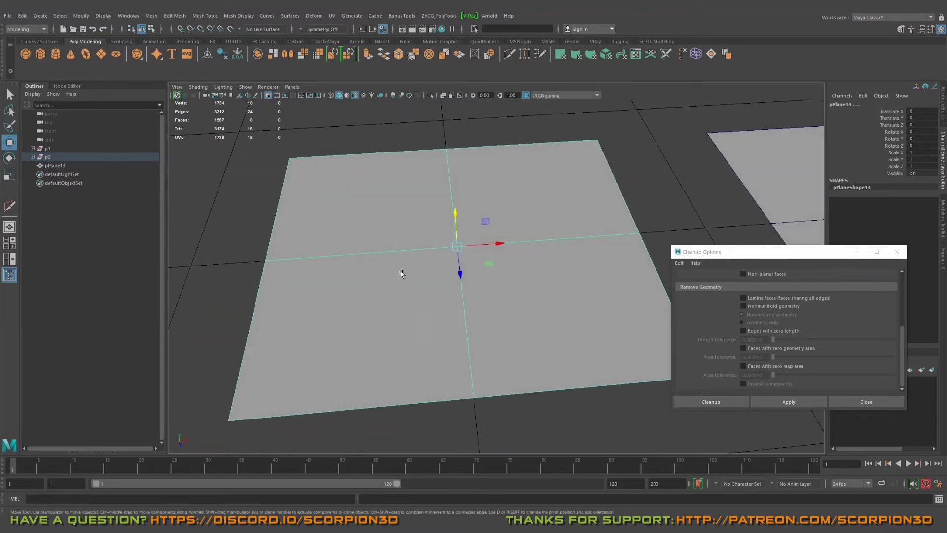
Combine the two overlapping planes and merge all their coincident vertices.
{"action": "key", "text": "ctrl+z"}
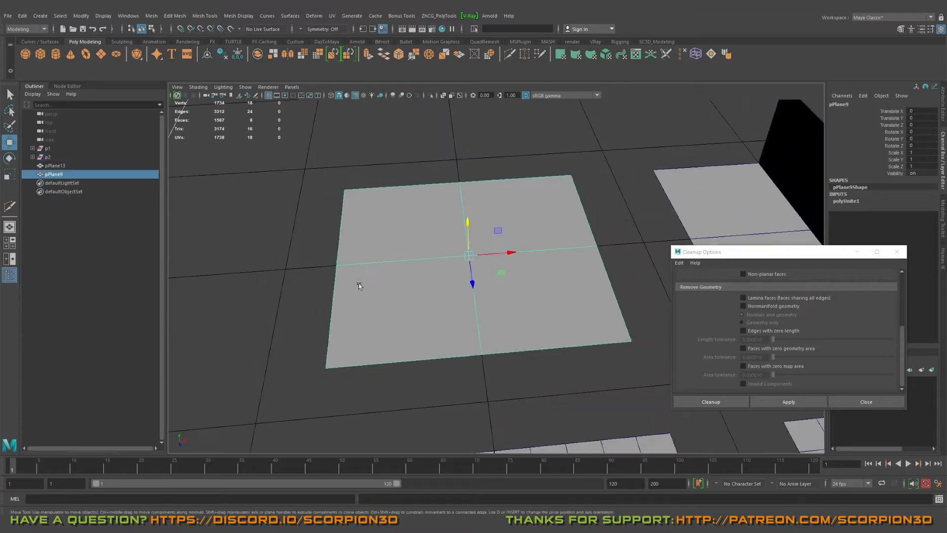
{"action": "left_click_drag", "start_coordinate": [359, 292], "coordinate": [380, 249], "text": "alt"}
{"action": "key", "text": "q"}
{"action": "right_click_drag", "start_coordinate": [381, 249], "coordinate": [329, 263]}
{"action": "mouse_move", "coordinate": [287, 121]}
{"action": "left_mouse_down"}
{"action": "mouse_move", "coordinate": [566, 395]}
{"action": "mouse_move", "coordinate": [654, 428]}
{"action": "left_mouse_up"}
{"action": "right_click_drag", "start_coordinate": [489, 274], "coordinate": [483, 264], "text": "shift"}
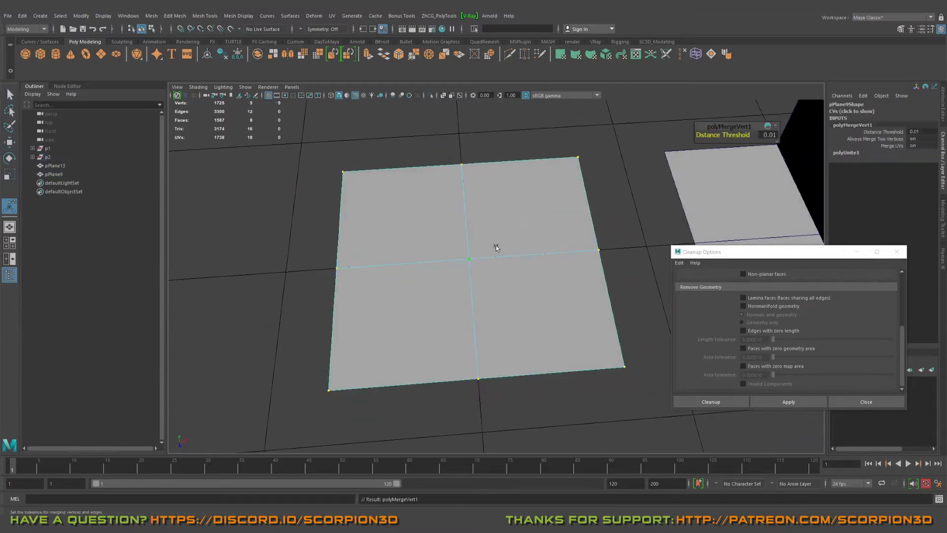
Return the merged plane to object mode, then switch it to edge selection.
{"action": "left_click_drag", "start_coordinate": [483, 264], "coordinate": [462, 292], "text": "alt"}
{"action": "right_click_drag", "start_coordinate": [457, 258], "coordinate": [473, 235]}
{"action": "left_click_drag", "start_coordinate": [472, 235], "coordinate": [399, 284], "text": "alt"}
{"action": "right_click_drag", "start_coordinate": [431, 247], "coordinate": [420, 222]}
{"action": "left_click_drag", "start_coordinate": [442, 166], "coordinate": [504, 206]}
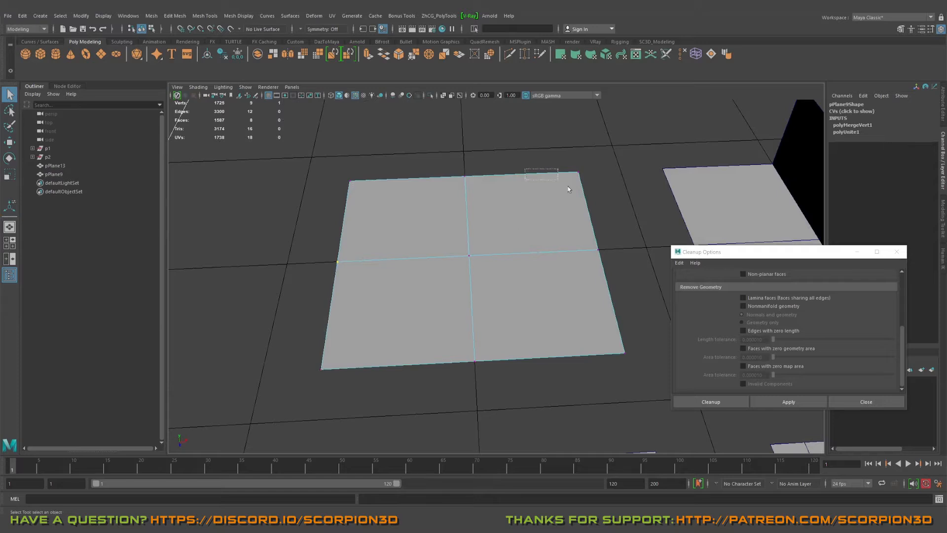
{"action": "left_click", "coordinate": [494, 238]}
{"action": "left_click_drag", "start_coordinate": [494, 238], "coordinate": [369, 266], "text": "alt"}
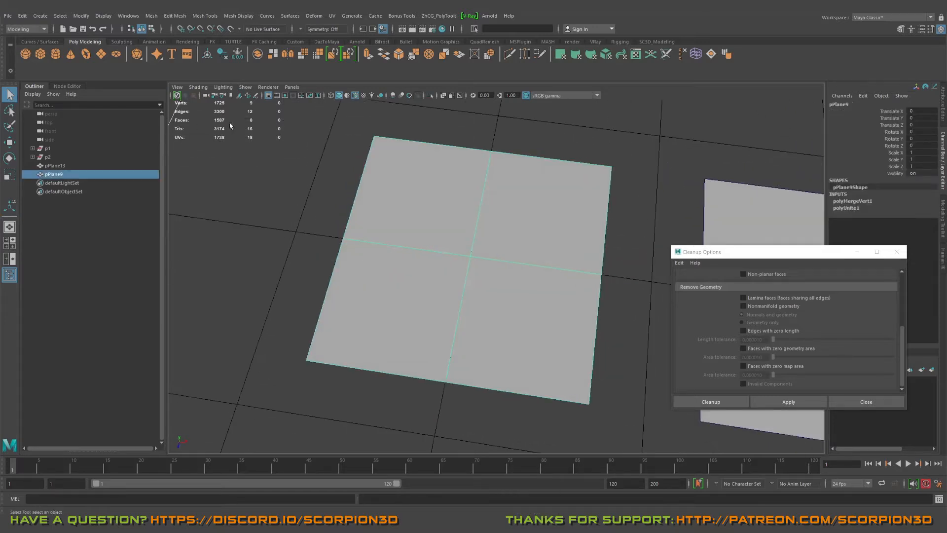
{"action": "left_click_drag", "start_coordinate": [429, 314], "coordinate": [430, 201], "text": "alt"}
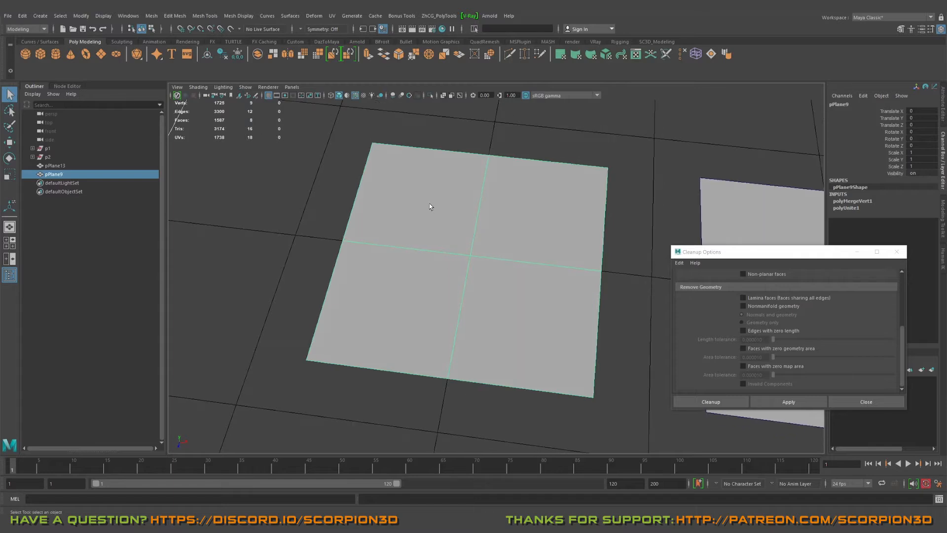
{"action": "left_click", "coordinate": [458, 213]}
{"action": "left_click_drag", "start_coordinate": [396, 231], "coordinate": [448, 246], "text": "alt"}
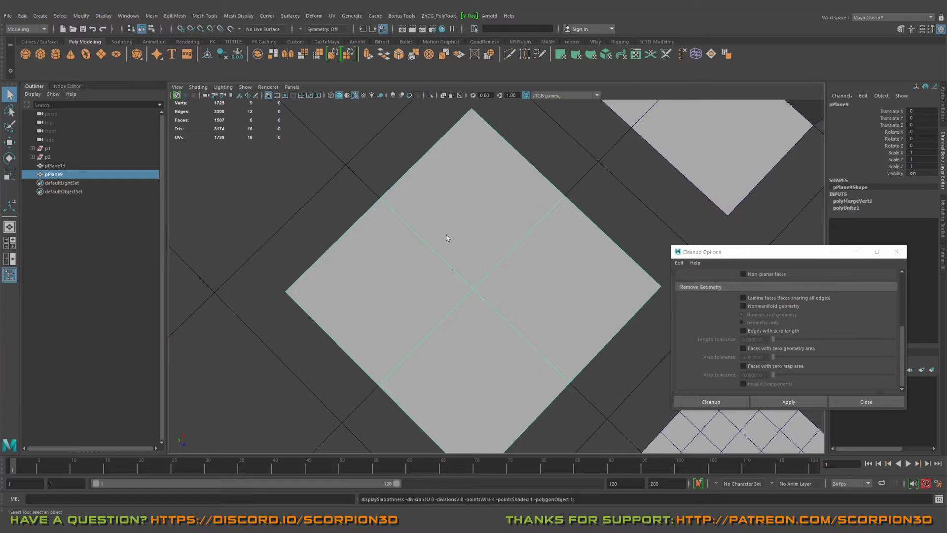
{"action": "right_click", "coordinate": [448, 239]}
{"action": "mouse_move", "coordinate": [447, 239]}
{"action": "left_mouse_down", "text": "alt"}
{"action": "mouse_move", "coordinate": [482, 217]}
{"action": "mouse_move", "coordinate": [518, 228]}
{"action": "left_mouse_up", "text": "alt"}
{"action": "right_click_drag", "start_coordinate": [480, 239], "coordinate": [482, 258]}
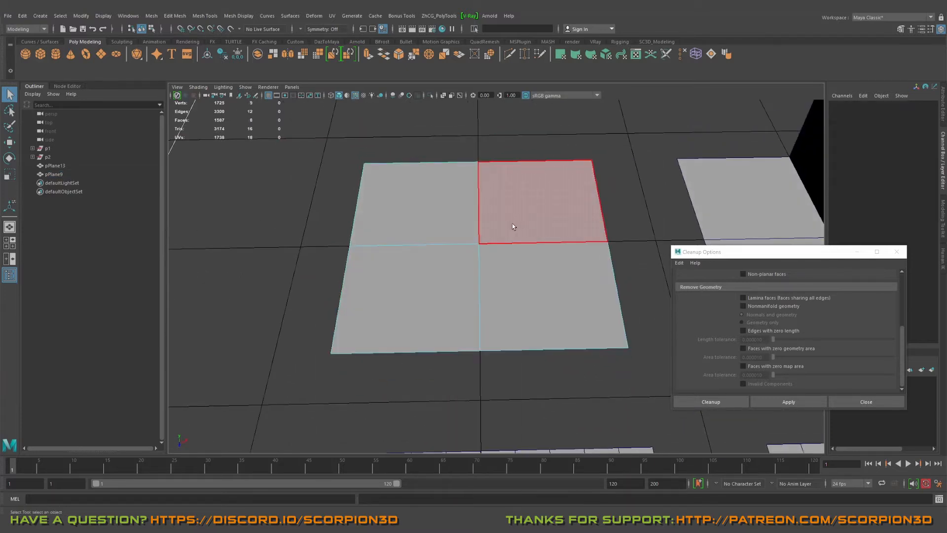
{"action": "left_click", "coordinate": [513, 224]}
{"action": "key", "text": "w"}
{"action": "mouse_move", "coordinate": [544, 172]}
{"action": "left_mouse_down"}
{"action": "mouse_move", "coordinate": [542, 144]}
{"action": "mouse_move", "coordinate": [520, 140]}
{"action": "mouse_move", "coordinate": [617, 188]}
{"action": "mouse_move", "coordinate": [451, 203]}
{"action": "left_mouse_up"}
{"action": "key", "text": "ctrl+z"}
{"action": "key", "text": "q"}
{"action": "key", "text": "F8"}
Run Cleanup on the combined pPlane9 and marquee-select all its vertices to check the merge.
{"action": "left_click_drag", "start_coordinate": [548, 273], "coordinate": [530, 310], "text": "alt"}
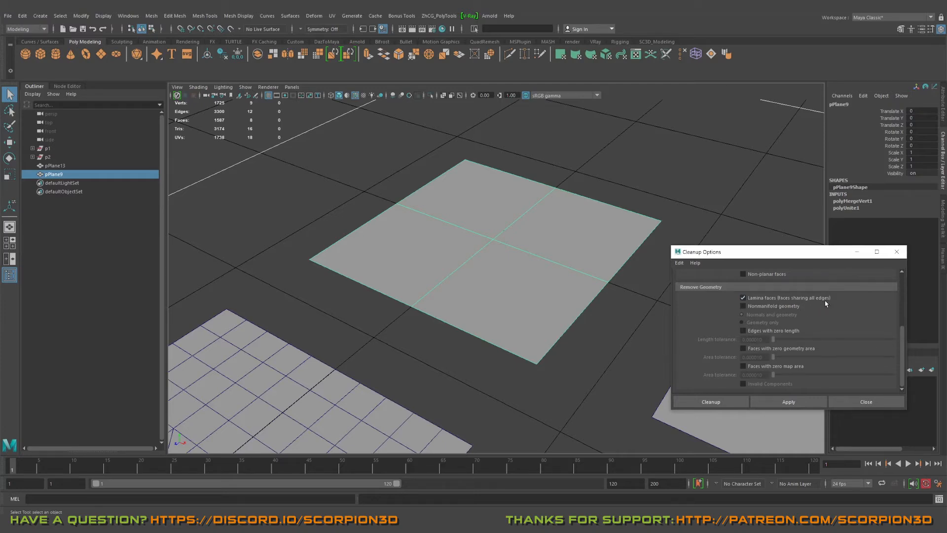
{"action": "scroll", "coordinate": [826, 304], "scroll_direction": "up", "scroll_amount": 2}
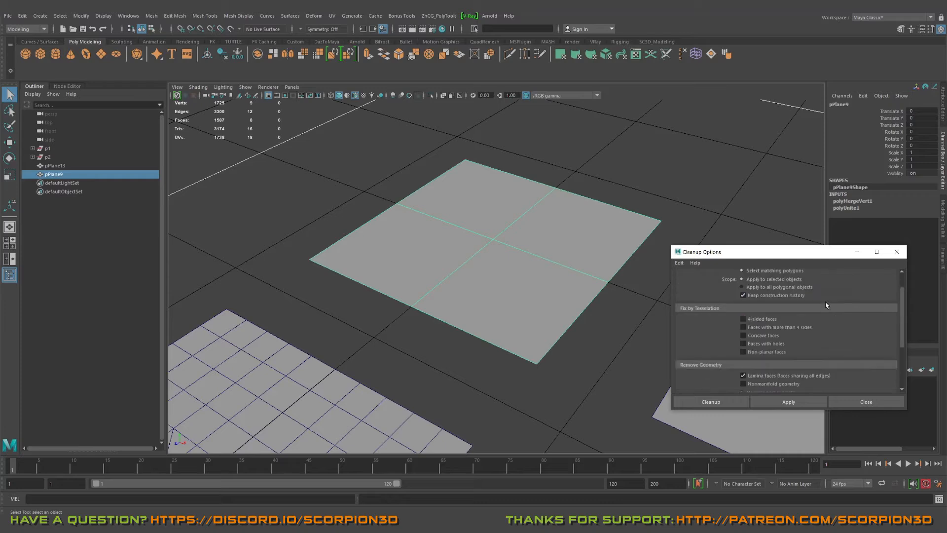
{"action": "scroll", "coordinate": [821, 303], "scroll_direction": "up", "scroll_amount": 2}
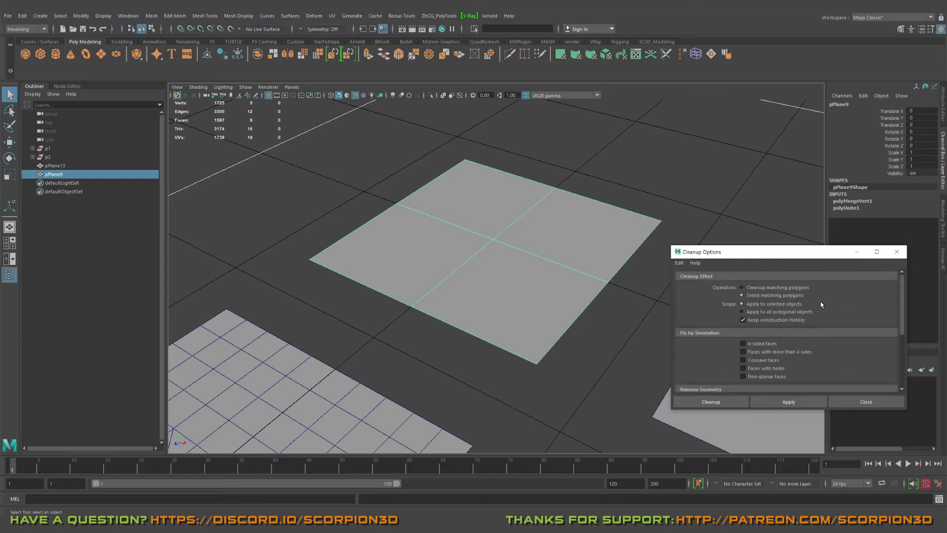
{"action": "left_click", "coordinate": [798, 403]}
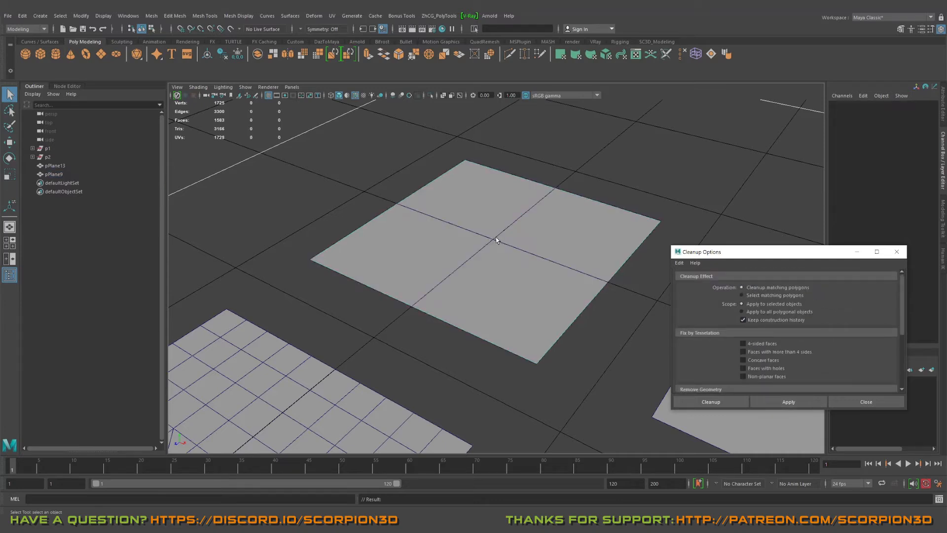
{"action": "left_click", "coordinate": [551, 215]}
{"action": "mouse_move", "coordinate": [516, 220]}
{"action": "left_mouse_down", "text": "alt"}
{"action": "mouse_move", "coordinate": [505, 232]}
{"action": "mouse_move", "coordinate": [264, 145]}
{"action": "left_mouse_up", "text": "alt"}
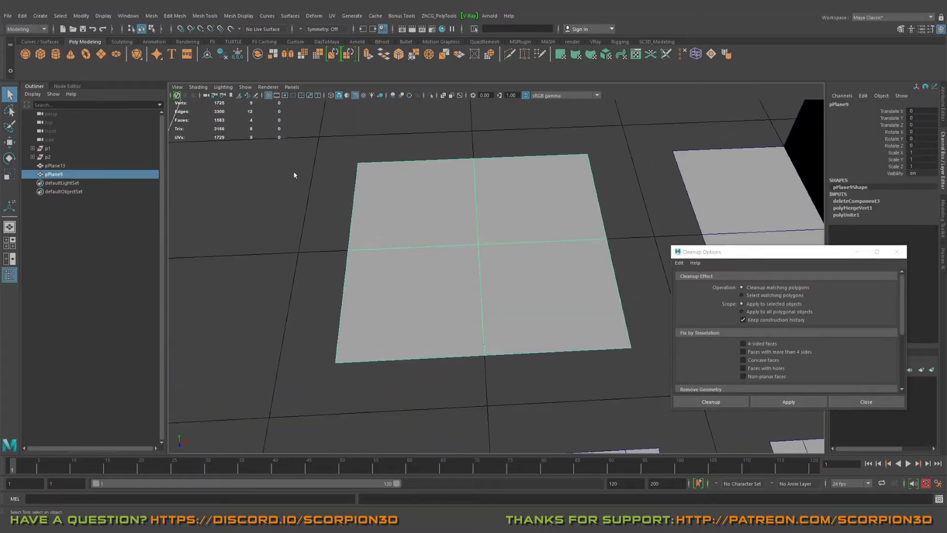
{"action": "left_click_drag", "start_coordinate": [316, 206], "coordinate": [306, 213], "text": "alt"}
{"action": "right_click_drag", "start_coordinate": [418, 180], "coordinate": [334, 163]}
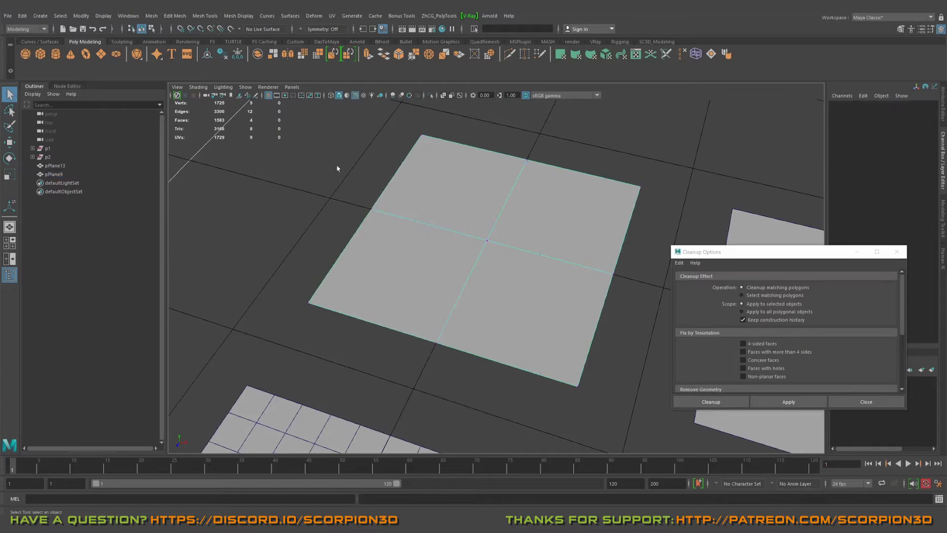
{"action": "left_click_drag", "start_coordinate": [278, 114], "coordinate": [620, 394]}
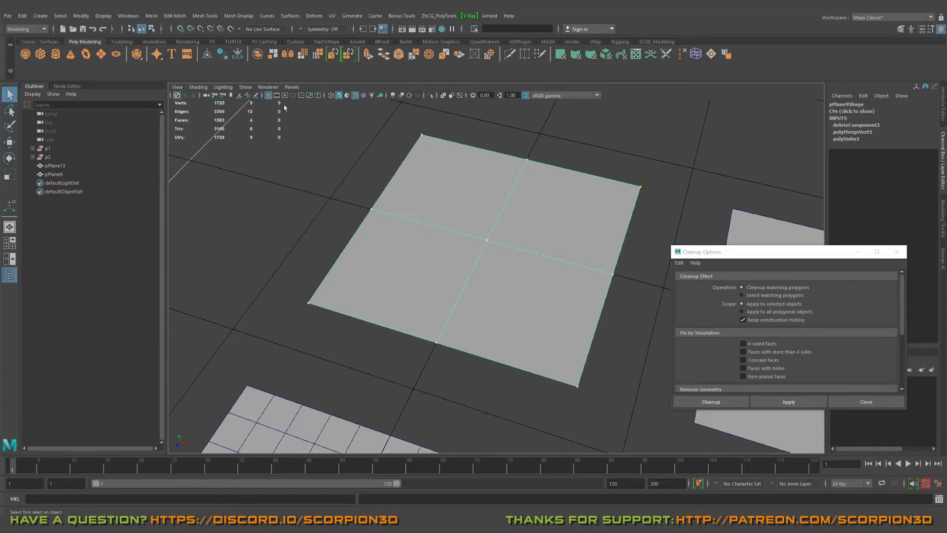
{"action": "left_click_drag", "start_coordinate": [283, 102], "coordinate": [480, 284], "text": "alt"}
Pick one face with the Move tool to confirm it stays attached, then return to object mode.
{"action": "right_click_drag", "start_coordinate": [454, 254], "coordinate": [489, 215]}
{"action": "mouse_move", "coordinate": [488, 214]}
{"action": "left_mouse_down", "text": "alt"}
{"action": "mouse_move", "coordinate": [459, 207]}
{"action": "mouse_move", "coordinate": [436, 221]}
{"action": "left_mouse_up", "text": "alt"}
{"action": "right_click_drag", "start_coordinate": [437, 220], "coordinate": [444, 243]}
{"action": "left_click", "coordinate": [445, 242]}
{"action": "mouse_move", "coordinate": [444, 242]}
{"action": "left_mouse_down", "text": "alt"}
{"action": "mouse_move", "coordinate": [483, 249]}
{"action": "mouse_move", "coordinate": [481, 163]}
{"action": "mouse_move", "coordinate": [447, 168]}
{"action": "mouse_move", "coordinate": [439, 233]}
{"action": "mouse_move", "coordinate": [393, 244]}
{"action": "mouse_move", "coordinate": [550, 268]}
{"action": "mouse_move", "coordinate": [476, 269]}
{"action": "left_mouse_up", "text": "alt"}
{"action": "key", "text": "w"}
{"action": "key", "text": "F8"}
{"action": "key", "text": "q"}
{"action": "scroll", "coordinate": [456, 236], "scroll_direction": "up", "scroll_amount": 3}
Select the walled plane and enable Nonmanifold geometry under Remove Geometry.
{"action": "left_click", "coordinate": [457, 235]}
{"action": "mouse_move", "coordinate": [456, 235]}
{"action": "left_mouse_down", "text": "alt"}
{"action": "mouse_move", "coordinate": [491, 212]}
{"action": "mouse_move", "coordinate": [458, 239]}
{"action": "left_mouse_up", "text": "alt"}
{"action": "scroll", "coordinate": [767, 343], "scroll_direction": "down", "scroll_amount": 5}
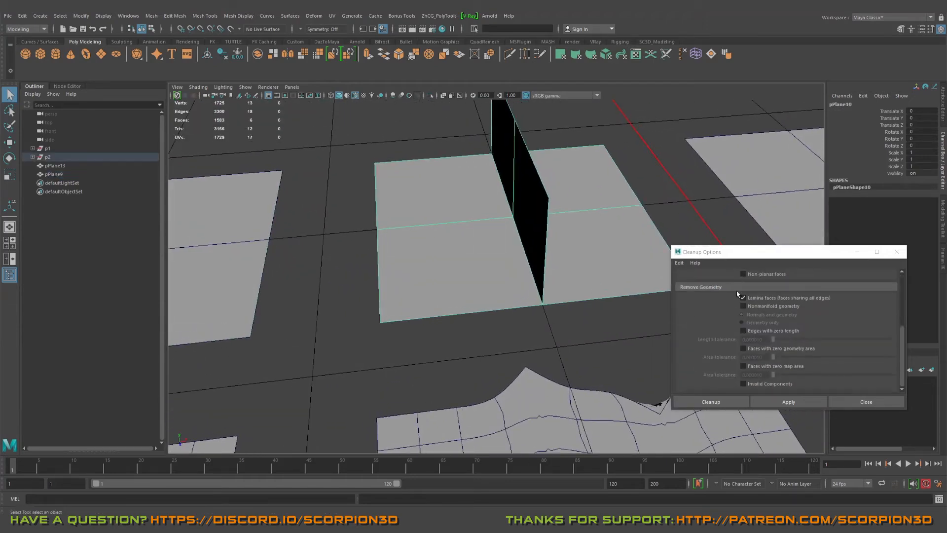
{"action": "mouse_move", "coordinate": [636, 311]}
{"action": "left_mouse_down", "text": "alt"}
{"action": "mouse_move", "coordinate": [550, 322]}
{"action": "mouse_move", "coordinate": [597, 332]}
{"action": "mouse_move", "coordinate": [511, 314]}
{"action": "mouse_move", "coordinate": [559, 323]}
{"action": "mouse_move", "coordinate": [531, 324]}
{"action": "mouse_move", "coordinate": [603, 322]}
{"action": "left_mouse_up", "text": "alt"}
{"action": "left_click", "coordinate": [743, 305]}
Toggle smooth mesh preview (3 / 1) on the walled plane to expose its shading problem.
{"action": "right_click", "coordinate": [482, 239]}
{"action": "left_click_drag", "start_coordinate": [484, 239], "coordinate": [487, 243], "text": "alt"}
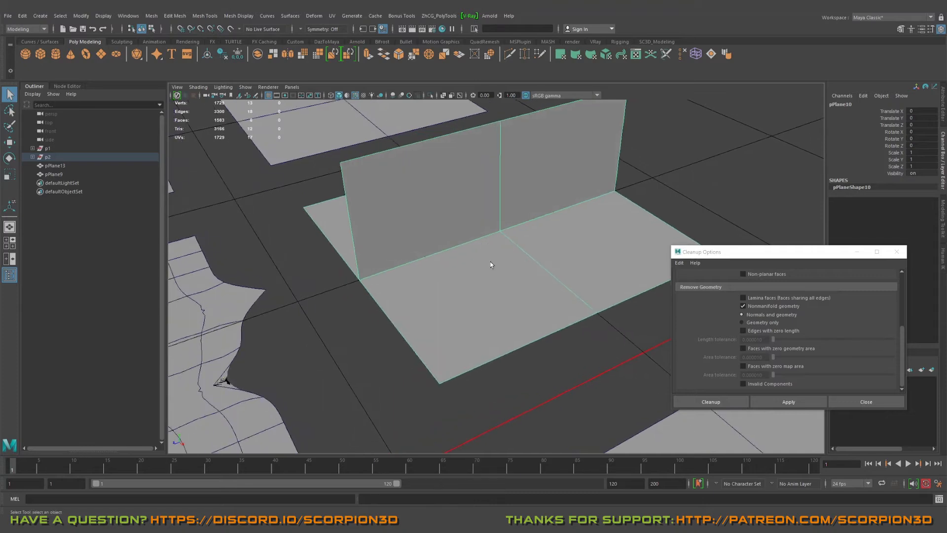
{"action": "left_click_drag", "start_coordinate": [473, 276], "coordinate": [488, 291], "text": "alt"}
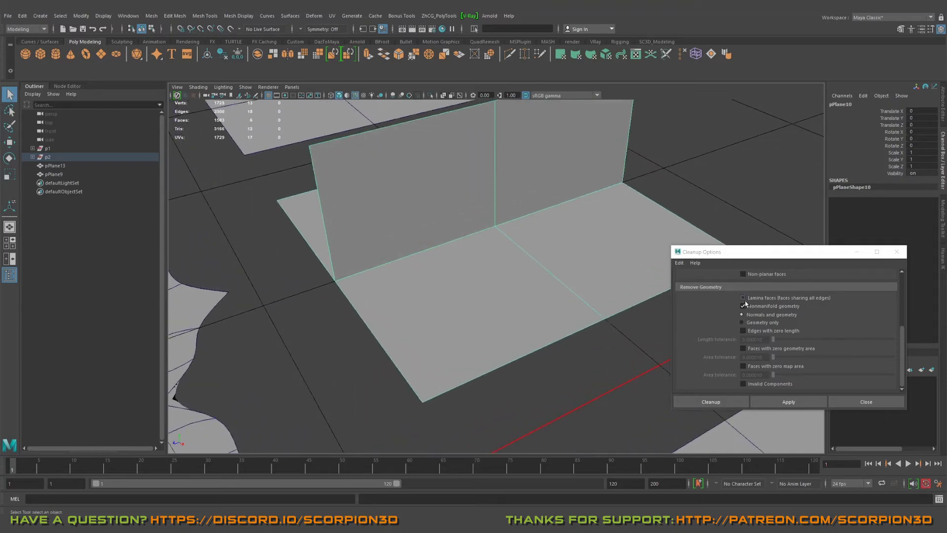
{"action": "left_click_drag", "start_coordinate": [619, 318], "coordinate": [495, 306], "text": "alt"}
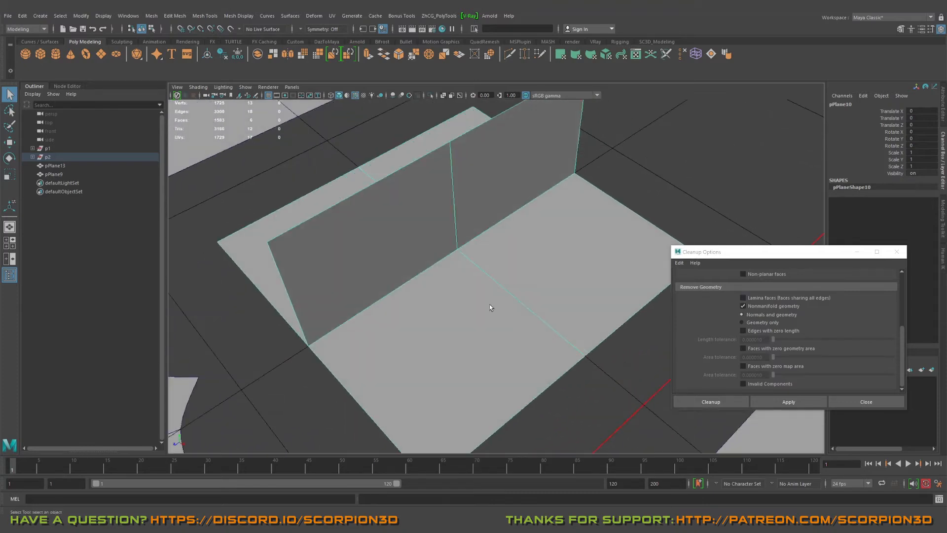
{"action": "mouse_move", "coordinate": [489, 305]}
{"action": "left_mouse_down", "text": "alt"}
{"action": "mouse_move", "coordinate": [469, 288]}
{"action": "mouse_move", "coordinate": [515, 272]}
{"action": "mouse_move", "coordinate": [424, 276]}
{"action": "mouse_move", "coordinate": [429, 256]}
{"action": "left_mouse_up", "text": "alt"}
{"action": "key", "text": "3"}
{"action": "key", "text": "1"}
{"action": "key", "text": "3"}
{"action": "key", "text": "1"}
{"action": "key", "text": "3"}
{"action": "key", "text": "1"}
{"action": "key", "text": "3"}
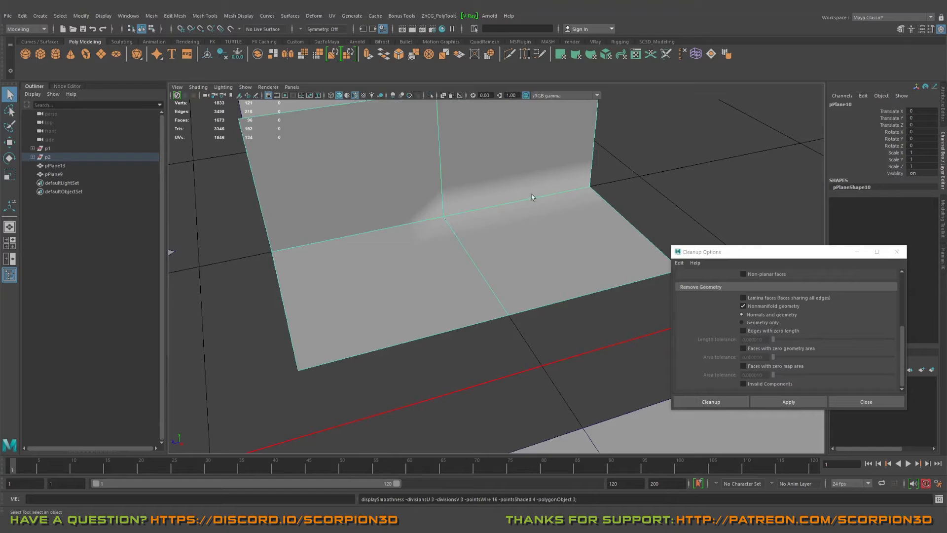
{"action": "key", "text": "1"}
{"action": "key", "text": "3"}
Duplicate a plane to create pPlane15 and move it aside.
{"action": "key", "text": "1"}
{"action": "right_click", "coordinate": [456, 226]}
{"action": "mouse_move", "coordinate": [457, 227]}
{"action": "left_mouse_down", "text": "alt"}
{"action": "mouse_move", "coordinate": [489, 262]}
{"action": "mouse_move", "coordinate": [578, 182]}
{"action": "mouse_move", "coordinate": [507, 201]}
{"action": "mouse_move", "coordinate": [436, 356]}
{"action": "mouse_move", "coordinate": [508, 276]}
{"action": "left_mouse_up", "text": "alt"}
{"action": "key", "text": "w"}
{"action": "key", "text": "ctrl+d"}
Extrude one edge of pPlane15 upward into a standing wall with Ctrl+E.
{"action": "right_click_drag", "start_coordinate": [508, 275], "coordinate": [518, 255]}
{"action": "mouse_move", "coordinate": [517, 253]}
{"action": "left_mouse_down", "text": "alt"}
{"action": "mouse_move", "coordinate": [593, 244]}
{"action": "mouse_move", "coordinate": [547, 214]}
{"action": "mouse_move", "coordinate": [546, 248]}
{"action": "left_mouse_up", "text": "alt"}
{"action": "left_click", "coordinate": [548, 256]}
{"action": "key", "text": "ctrl+e"}
{"action": "key", "text": "F8"}
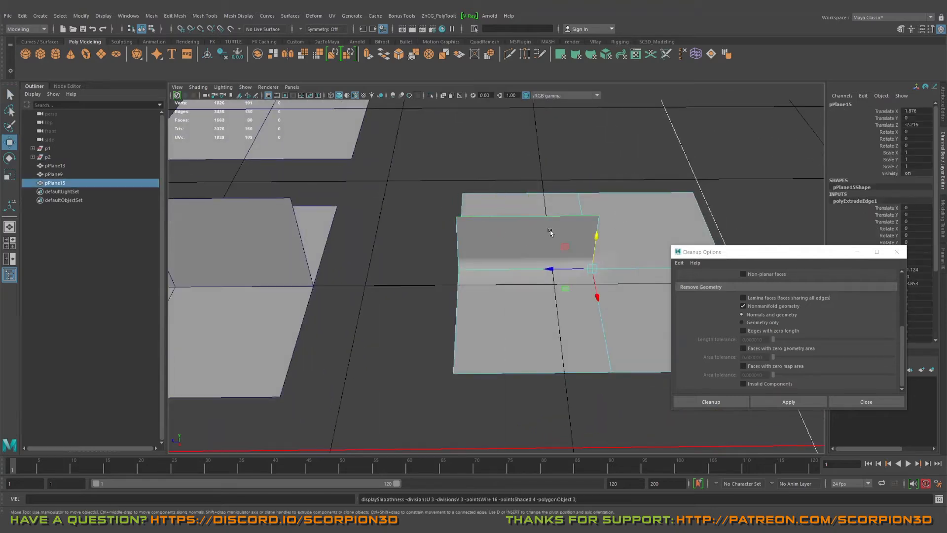
Orbit to view pPlane15's new wall front-on and from above.
{"action": "mouse_move", "coordinate": [621, 218]}
{"action": "left_mouse_down", "text": "alt"}
{"action": "mouse_move", "coordinate": [663, 248]}
{"action": "mouse_move", "coordinate": [449, 200]}
{"action": "mouse_move", "coordinate": [485, 247]}
{"action": "mouse_move", "coordinate": [528, 243]}
{"action": "mouse_move", "coordinate": [499, 247]}
{"action": "mouse_move", "coordinate": [540, 227]}
{"action": "mouse_move", "coordinate": [519, 258]}
{"action": "mouse_move", "coordinate": [485, 242]}
{"action": "left_mouse_up", "text": "alt"}
{"action": "key", "text": "q"}
{"action": "mouse_move", "coordinate": [549, 280]}
{"action": "left_mouse_down", "text": "alt"}
{"action": "mouse_move", "coordinate": [477, 190]}
{"action": "mouse_move", "coordinate": [501, 226]}
{"action": "mouse_move", "coordinate": [554, 254]}
{"action": "mouse_move", "coordinate": [458, 198]}
{"action": "mouse_move", "coordinate": [504, 242]}
{"action": "mouse_move", "coordinate": [467, 226]}
{"action": "mouse_move", "coordinate": [491, 268]}
{"action": "mouse_move", "coordinate": [550, 264]}
{"action": "mouse_move", "coordinate": [560, 243]}
{"action": "mouse_move", "coordinate": [555, 234]}
{"action": "mouse_move", "coordinate": [473, 241]}
{"action": "mouse_move", "coordinate": [477, 249]}
{"action": "mouse_move", "coordinate": [437, 237]}
{"action": "mouse_move", "coordinate": [824, 346]}
{"action": "left_mouse_up", "text": "alt"}
{"action": "middle_click_drag", "start_coordinate": [758, 307], "coordinate": [716, 308], "text": "alt"}
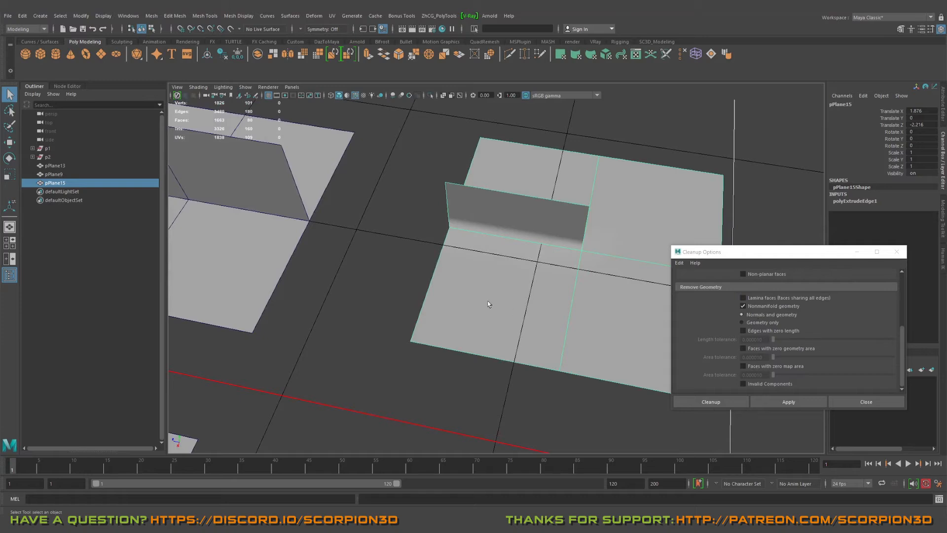
{"action": "mouse_move", "coordinate": [488, 302]}
{"action": "left_mouse_down", "text": "alt"}
{"action": "mouse_move", "coordinate": [536, 234]}
{"action": "mouse_move", "coordinate": [526, 234]}
{"action": "left_mouse_up", "text": "alt"}
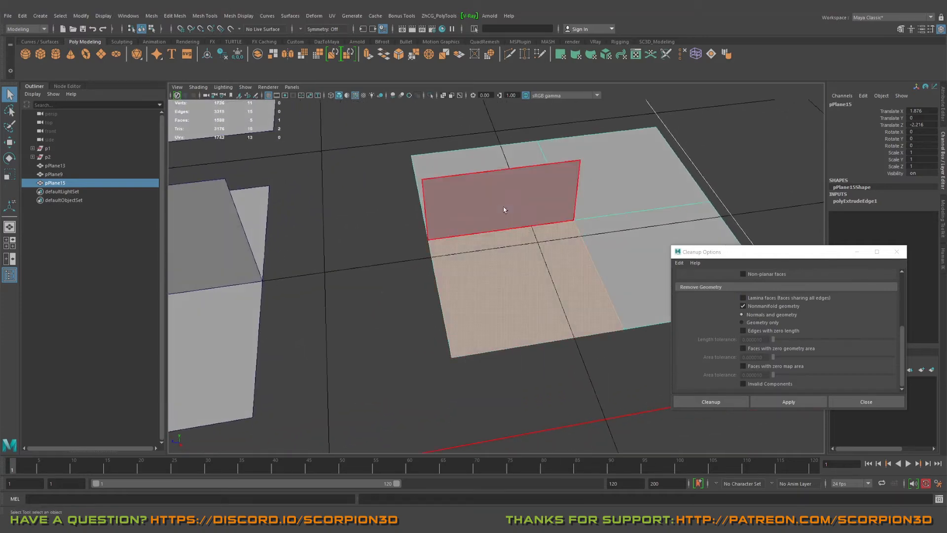
{"action": "key", "text": "F11"}
{"action": "left_click", "coordinate": [515, 213]}
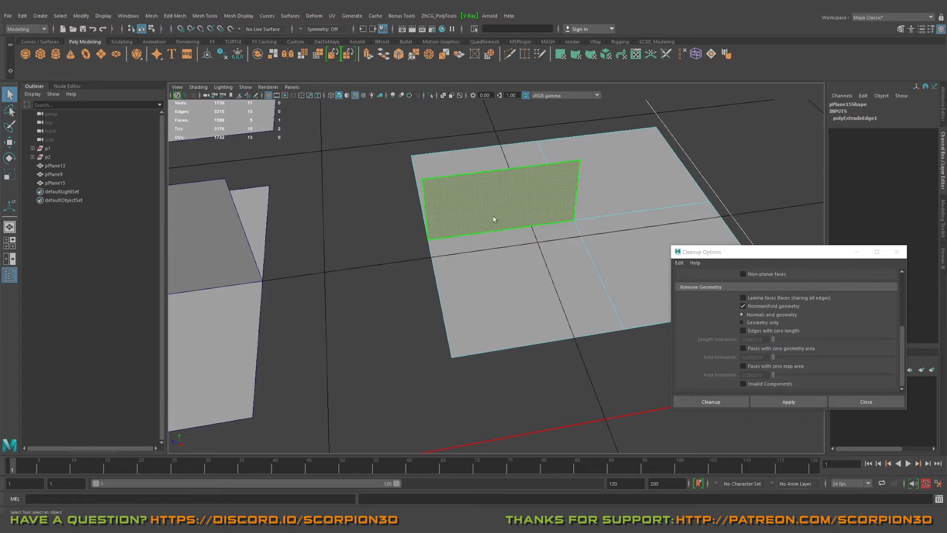
{"action": "right_click_drag", "start_coordinate": [494, 219], "coordinate": [457, 233], "text": "shift"}
{"action": "left_click_drag", "start_coordinate": [458, 233], "coordinate": [489, 220], "text": "alt"}
{"action": "key", "text": "q"}
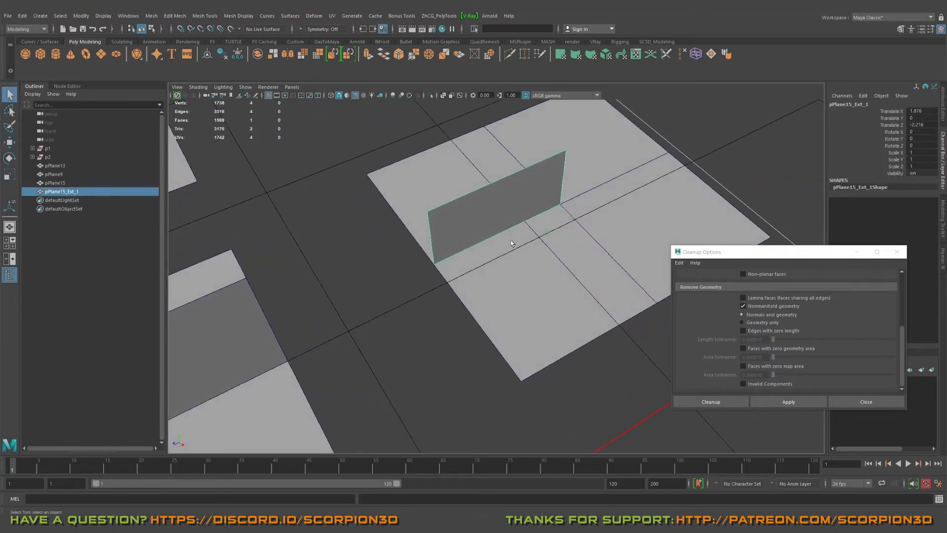
{"action": "mouse_move", "coordinate": [520, 250]}
{"action": "left_mouse_down", "text": "alt"}
{"action": "mouse_move", "coordinate": [516, 200]}
{"action": "mouse_move", "coordinate": [545, 271]}
{"action": "mouse_move", "coordinate": [506, 233]}
{"action": "mouse_move", "coordinate": [518, 244]}
{"action": "mouse_move", "coordinate": [462, 267]}
{"action": "mouse_move", "coordinate": [572, 200]}
{"action": "mouse_move", "coordinate": [454, 252]}
{"action": "left_mouse_up", "text": "alt"}
{"action": "left_click", "coordinate": [515, 230], "text": "shift"}
{"action": "key", "text": "ctrl+z"}
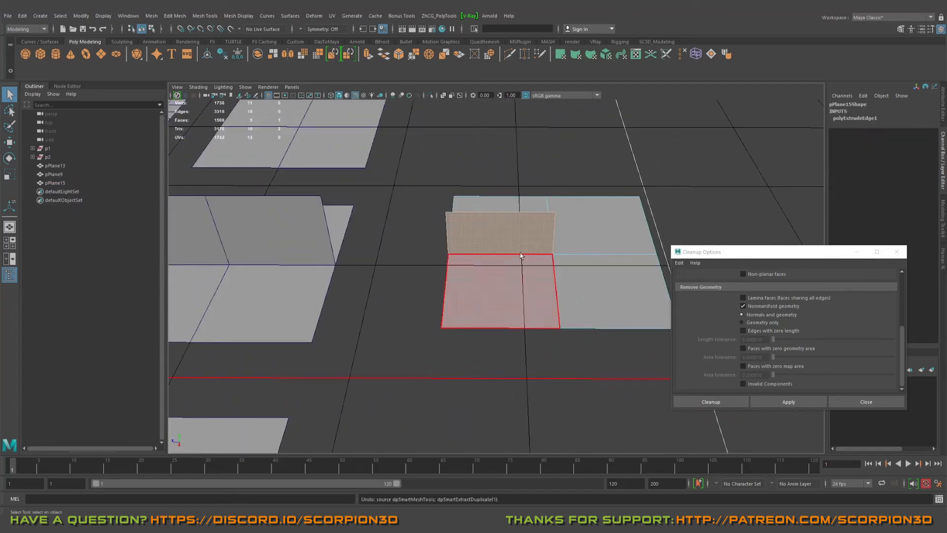
{"action": "key", "text": "ctrl+z"}
{"action": "left_click_drag", "start_coordinate": [540, 219], "coordinate": [585, 244], "text": "alt"}
{"action": "scroll", "coordinate": [765, 326], "scroll_direction": "up", "scroll_amount": 5}
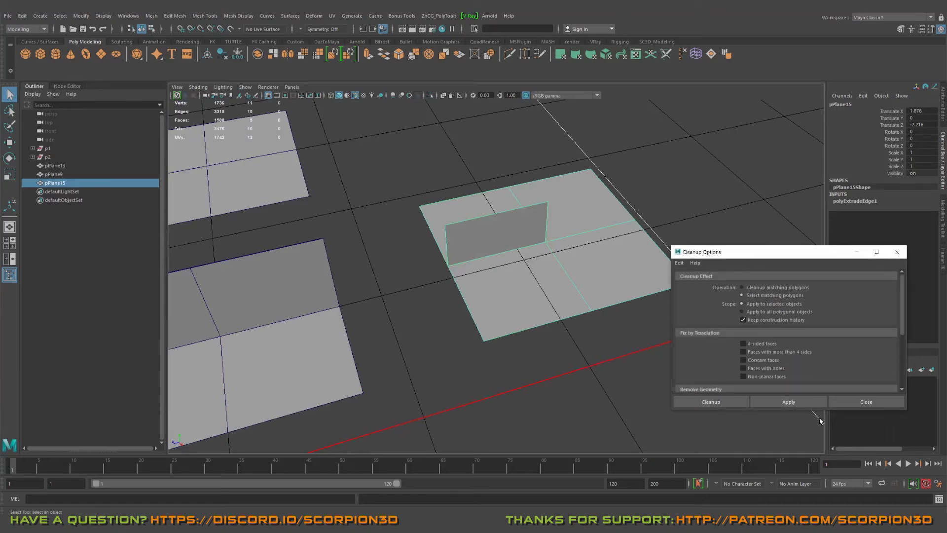
{"action": "scroll", "coordinate": [740, 370], "scroll_direction": "down", "scroll_amount": 4}
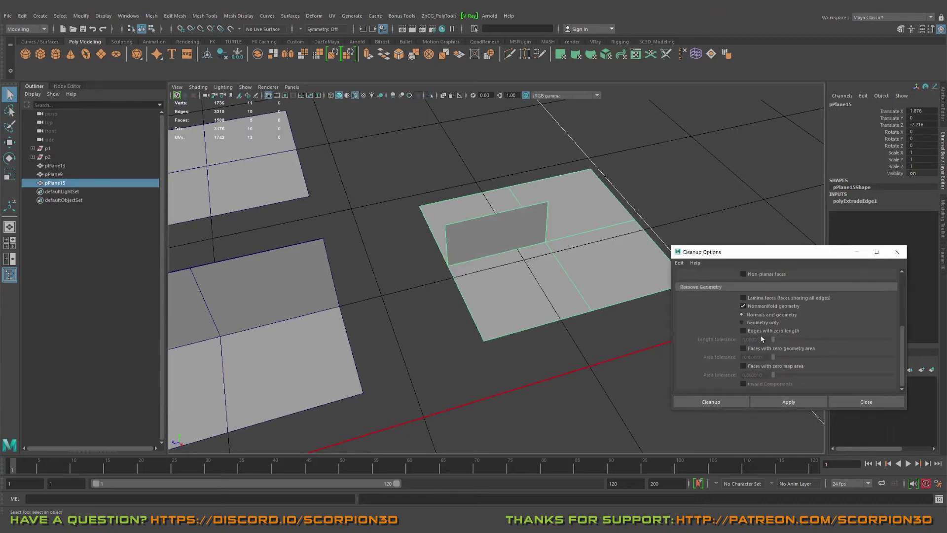
Apply the non-manifold cleanup, then select pPlane10 and apply it there too.
{"action": "left_click", "coordinate": [790, 401]}
{"action": "mouse_move", "coordinate": [788, 402]}
{"action": "left_mouse_down", "text": "alt"}
{"action": "mouse_move", "coordinate": [496, 338]}
{"action": "mouse_move", "coordinate": [528, 253]}
{"action": "mouse_move", "coordinate": [445, 261]}
{"action": "mouse_move", "coordinate": [482, 264]}
{"action": "left_mouse_up", "text": "alt"}
{"action": "right_click_drag", "start_coordinate": [482, 264], "coordinate": [603, 281]}
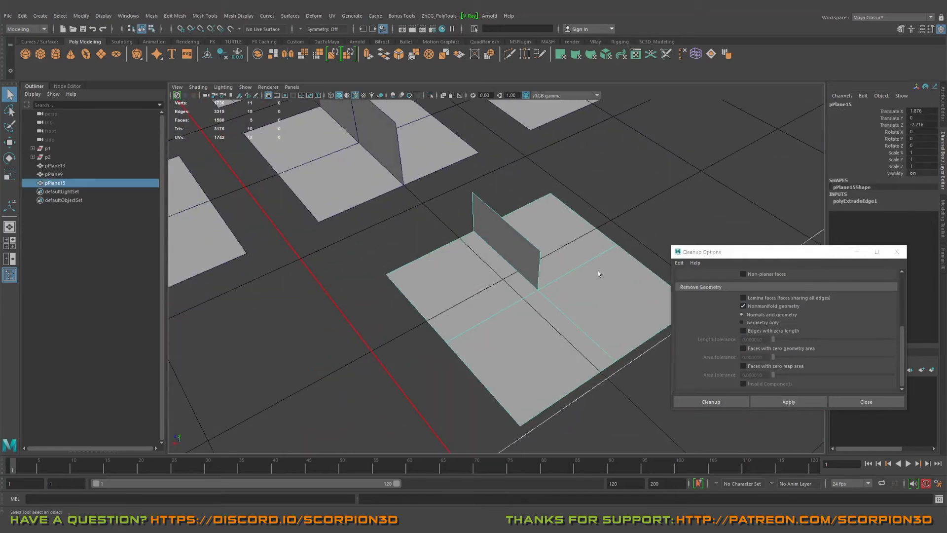
{"action": "mouse_move", "coordinate": [603, 282]}
{"action": "left_mouse_down", "text": "alt"}
{"action": "mouse_move", "coordinate": [426, 321]}
{"action": "mouse_move", "coordinate": [498, 246]}
{"action": "mouse_move", "coordinate": [460, 246]}
{"action": "mouse_move", "coordinate": [402, 216]}
{"action": "left_mouse_up", "text": "alt"}
{"action": "right_click", "coordinate": [471, 219]}
{"action": "right_click_drag", "start_coordinate": [478, 211], "coordinate": [511, 208]}
{"action": "left_click", "coordinate": [789, 402]}
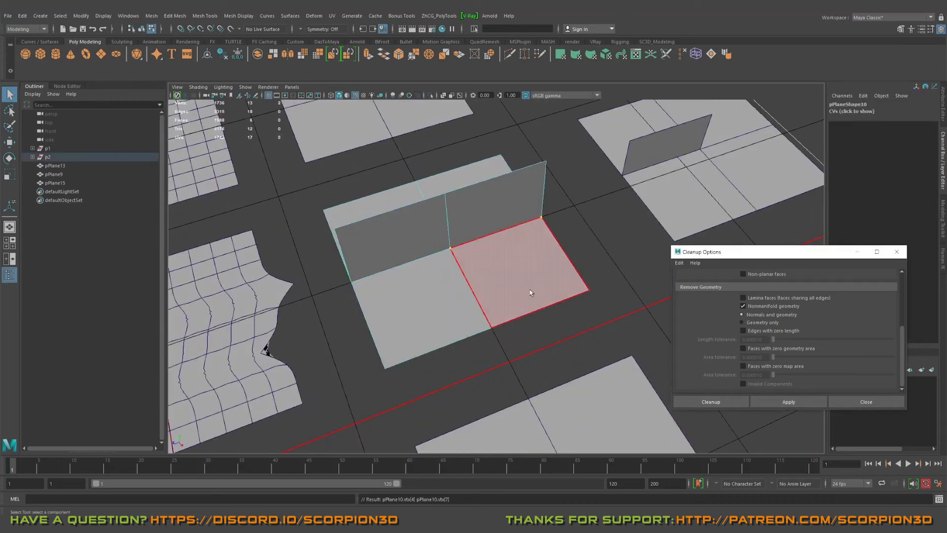
{"action": "mouse_move", "coordinate": [529, 287]}
{"action": "left_mouse_down", "text": "alt"}
{"action": "mouse_move", "coordinate": [525, 271]}
{"action": "mouse_move", "coordinate": [484, 258]}
{"action": "left_mouse_up", "text": "alt"}
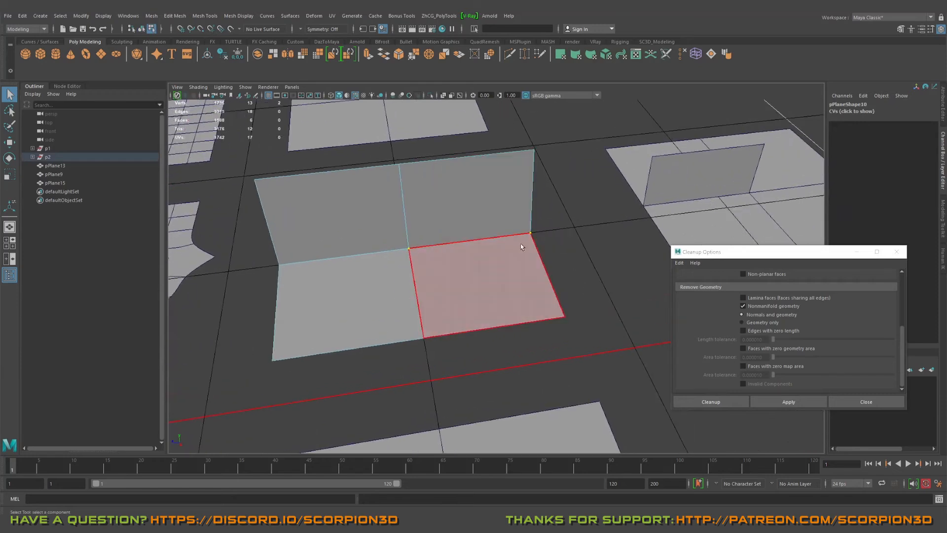
Select pPlane15 and apply the non-manifold cleanup to it.
{"action": "mouse_move", "coordinate": [626, 229]}
{"action": "left_mouse_down", "text": "alt"}
{"action": "mouse_move", "coordinate": [535, 259]}
{"action": "mouse_move", "coordinate": [535, 222]}
{"action": "left_mouse_up", "text": "alt"}
{"action": "left_click", "coordinate": [556, 220]}
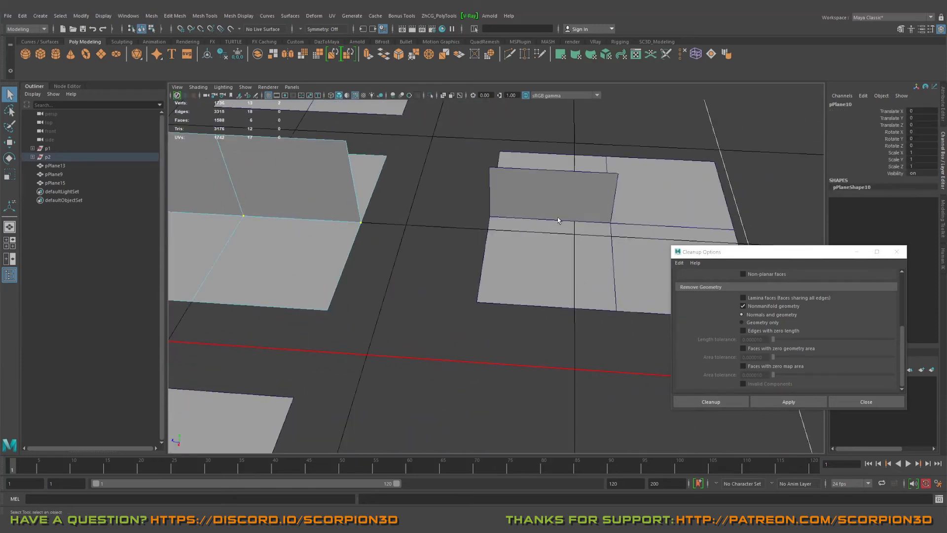
{"action": "left_click", "coordinate": [786, 400]}
{"action": "left_click_drag", "start_coordinate": [550, 322], "coordinate": [567, 268], "text": "alt"}
{"action": "left_click_drag", "start_coordinate": [475, 246], "coordinate": [526, 221], "text": "alt"}
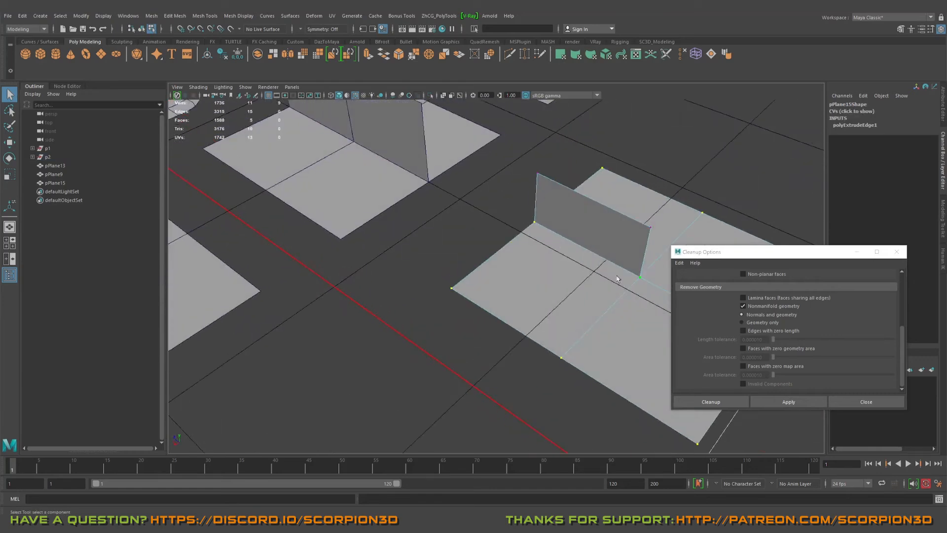
Box-select pPlane10's components to inspect wall and floor, then return it to object mode.
{"action": "left_click_drag", "start_coordinate": [614, 280], "coordinate": [530, 193], "text": "alt"}
{"action": "left_click", "coordinate": [530, 193]}
{"action": "left_click_drag", "start_coordinate": [422, 217], "coordinate": [467, 208], "text": "alt"}
{"action": "left_click_drag", "start_coordinate": [576, 220], "coordinate": [626, 348], "text": "alt"}
{"action": "key", "text": "F11"}
{"action": "mouse_move", "coordinate": [508, 259]}
{"action": "right_mouse_down", "text": "alt"}
{"action": "mouse_move", "coordinate": [435, 236]}
{"action": "mouse_move", "coordinate": [481, 262]}
{"action": "right_mouse_up", "text": "alt"}
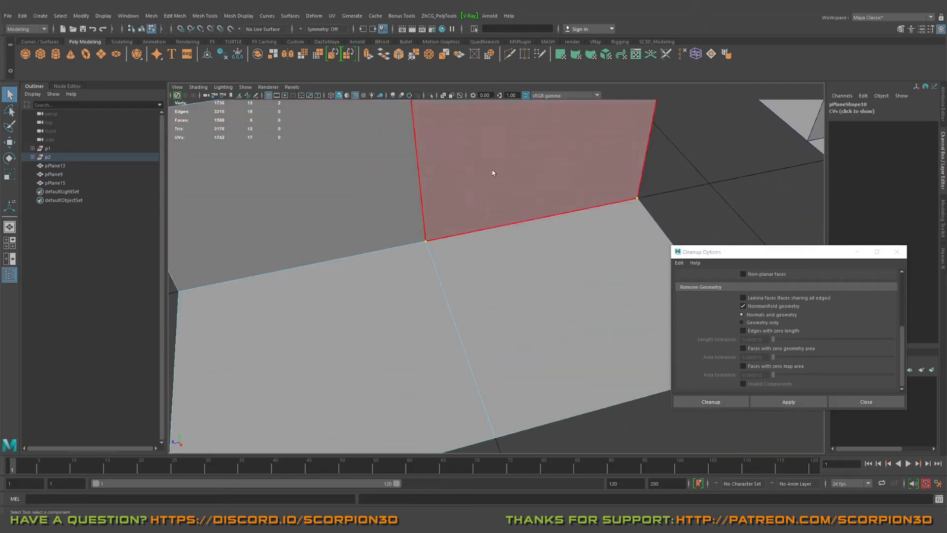
{"action": "mouse_move", "coordinate": [546, 223]}
{"action": "left_mouse_down", "text": "alt"}
{"action": "mouse_move", "coordinate": [551, 195]}
{"action": "mouse_move", "coordinate": [417, 209]}
{"action": "left_mouse_up", "text": "alt"}
{"action": "scroll", "coordinate": [326, 231], "scroll_direction": "up", "scroll_amount": 2}
{"action": "left_click_drag", "start_coordinate": [326, 231], "coordinate": [619, 315]}
{"action": "mouse_move", "coordinate": [476, 254]}
{"action": "left_mouse_down", "text": "alt"}
{"action": "mouse_move", "coordinate": [401, 257]}
{"action": "mouse_move", "coordinate": [551, 256]}
{"action": "mouse_move", "coordinate": [540, 215]}
{"action": "left_mouse_up", "text": "alt"}
{"action": "right_click", "coordinate": [540, 215]}
{"action": "right_click_drag", "start_coordinate": [517, 212], "coordinate": [545, 201]}
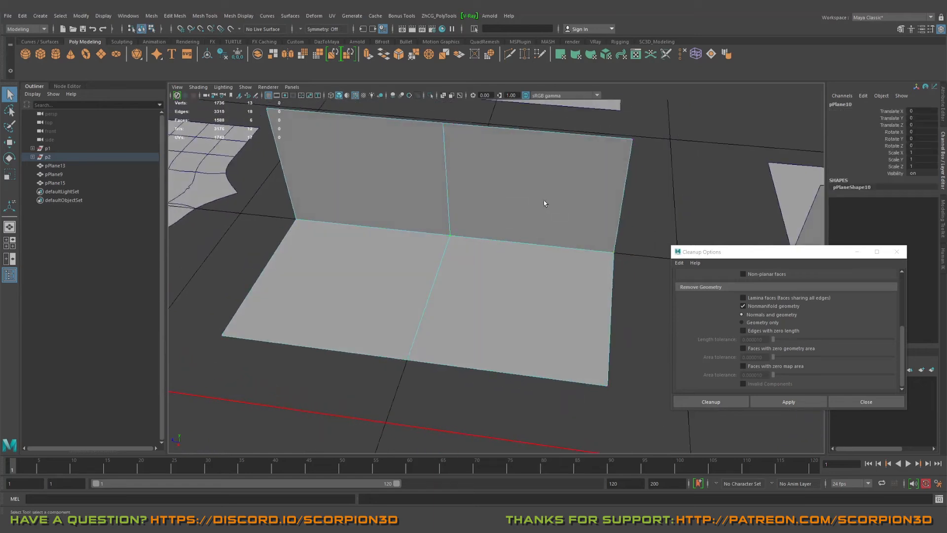
{"action": "left_click_drag", "start_coordinate": [546, 201], "coordinate": [481, 227], "text": "alt"}
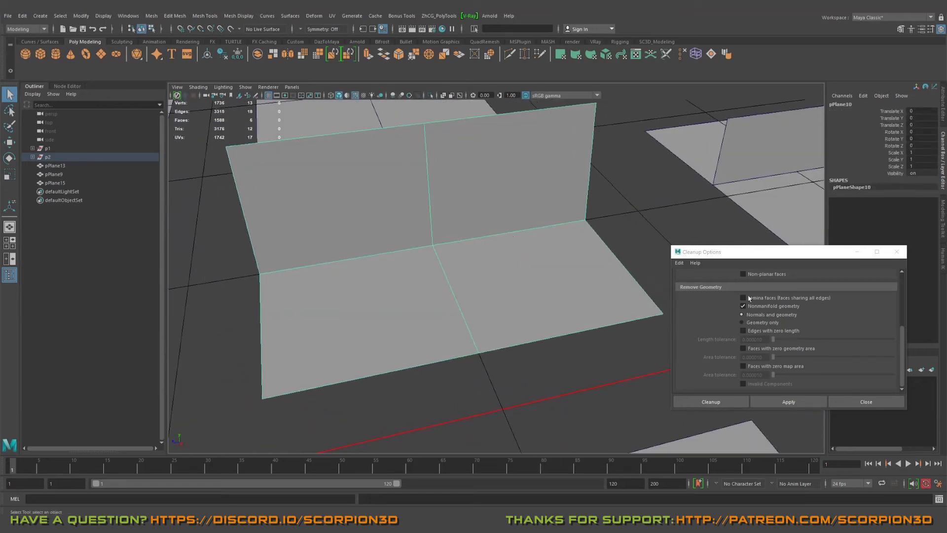
{"action": "scroll", "coordinate": [755, 325], "scroll_direction": "up", "scroll_amount": 5}
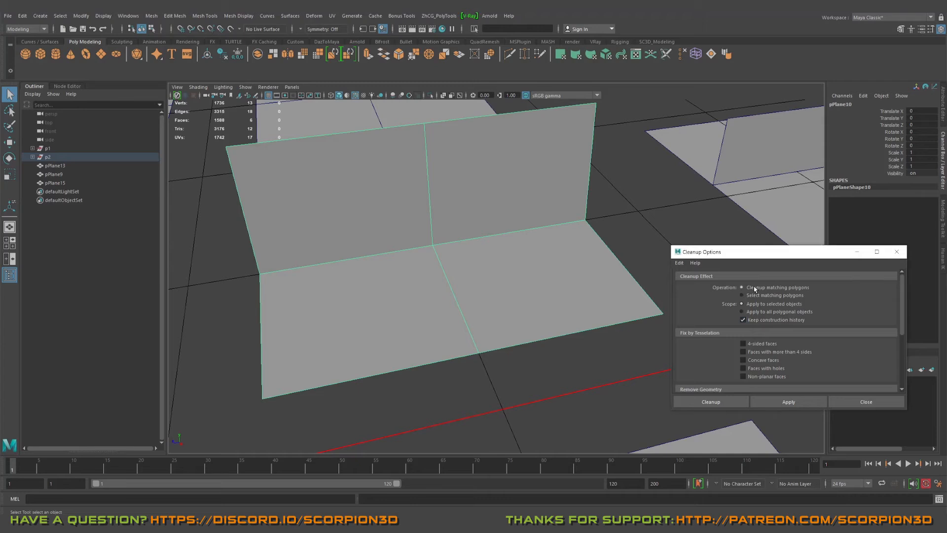
{"action": "scroll", "coordinate": [751, 289], "scroll_direction": "down", "scroll_amount": 5}
Apply cleanup to pPlane10 again and pull the wall face away to confirm it split from the floor.
{"action": "left_click", "coordinate": [796, 405]}
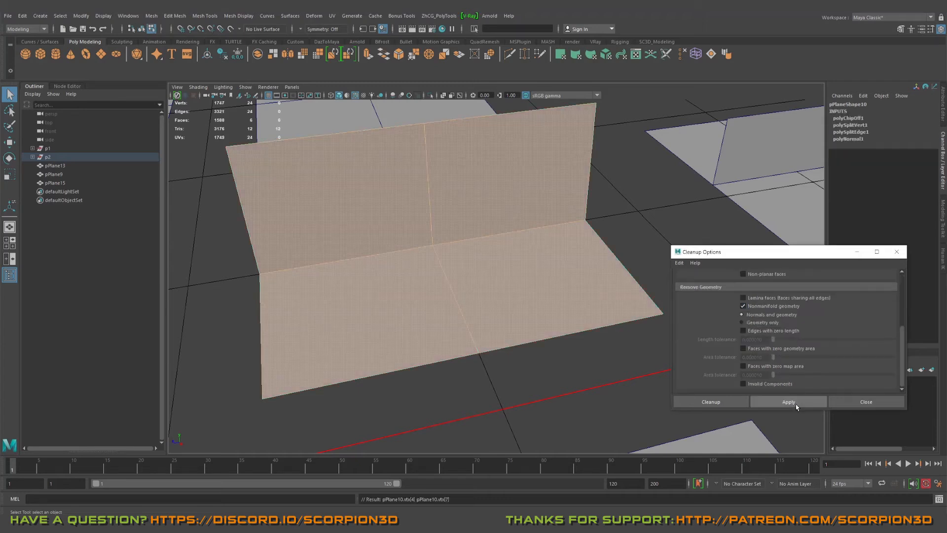
{"action": "left_click_drag", "start_coordinate": [486, 229], "coordinate": [492, 207], "text": "alt"}
{"action": "key", "text": "w"}
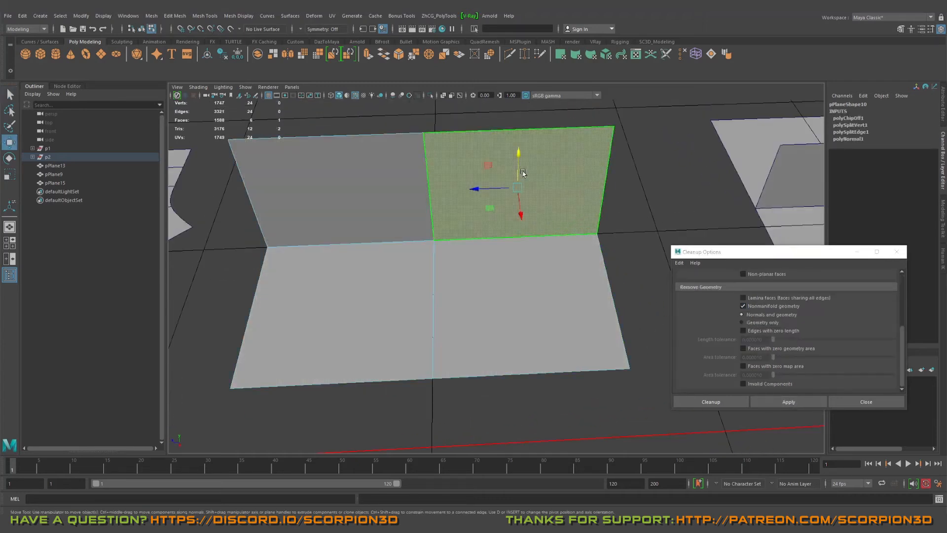
{"action": "mouse_move", "coordinate": [520, 169]}
{"action": "left_mouse_down"}
{"action": "mouse_move", "coordinate": [520, 126]}
{"action": "mouse_move", "coordinate": [538, 223]}
{"action": "mouse_move", "coordinate": [567, 231]}
{"action": "left_mouse_up"}
{"action": "key", "text": "F8"}
{"action": "key", "text": "f"}
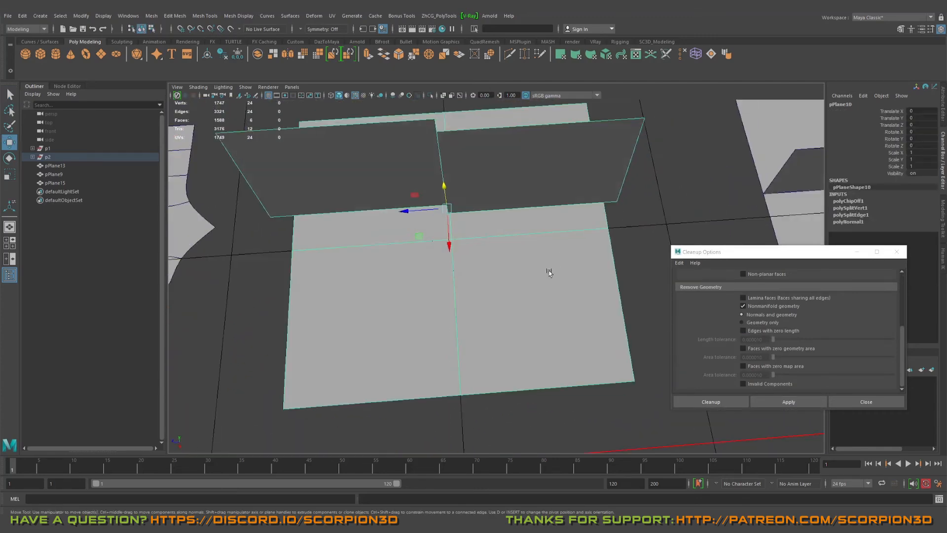
{"action": "key", "text": "1"}
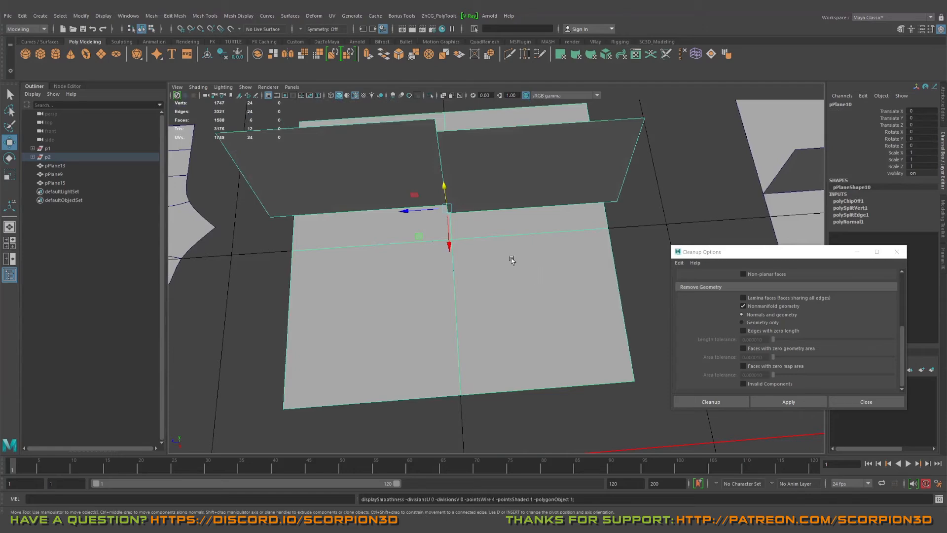
{"action": "key", "text": "3"}
{"action": "mouse_move", "coordinate": [620, 223]}
{"action": "left_mouse_down", "text": "alt"}
{"action": "mouse_move", "coordinate": [528, 238]}
{"action": "mouse_move", "coordinate": [491, 265]}
{"action": "left_mouse_up", "text": "alt"}
Check a floor face on pPlane10, then select pPlane15 in object mode.
{"action": "key", "text": "F11"}
{"action": "left_click", "coordinate": [542, 270]}
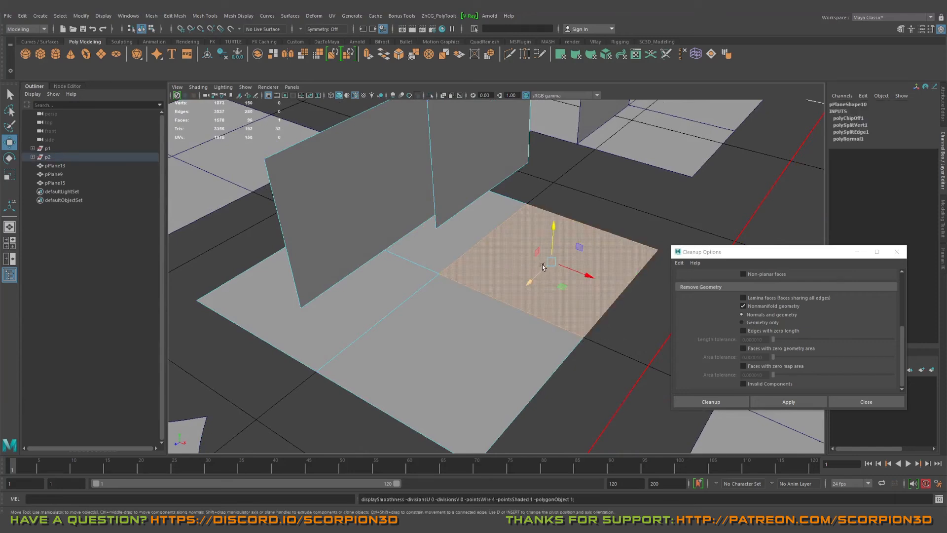
{"action": "key", "text": "F8"}
{"action": "mouse_move", "coordinate": [543, 265]}
{"action": "left_mouse_down", "text": "alt"}
{"action": "mouse_move", "coordinate": [508, 229]}
{"action": "mouse_move", "coordinate": [451, 292]}
{"action": "mouse_move", "coordinate": [496, 250]}
{"action": "mouse_move", "coordinate": [481, 229]}
{"action": "mouse_move", "coordinate": [535, 235]}
{"action": "left_mouse_up", "text": "alt"}
{"action": "left_click", "coordinate": [496, 250]}
{"action": "key", "text": "q"}
Apply the cleanup to pPlane15 and lift its wall face to verify it separates.
{"action": "left_click", "coordinate": [789, 402]}
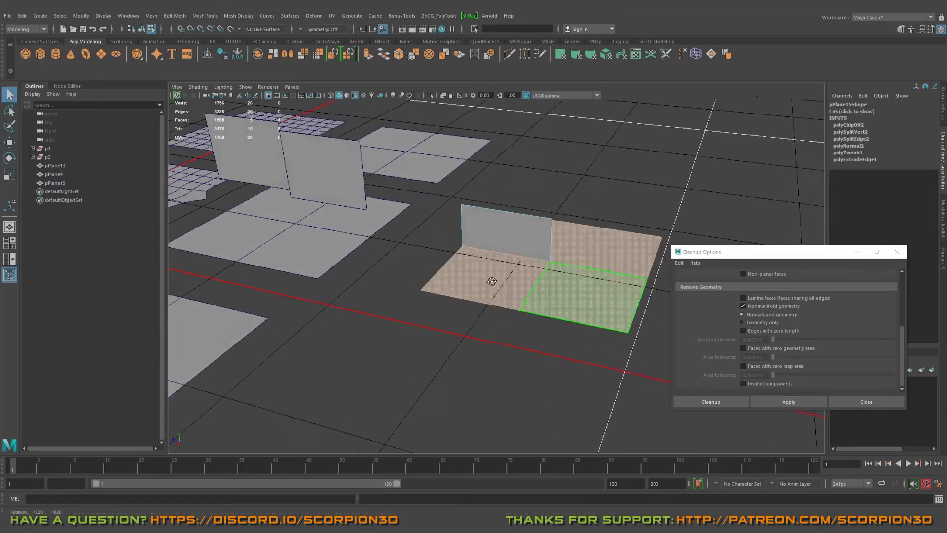
{"action": "left_click", "coordinate": [495, 232]}
{"action": "key", "text": "w"}
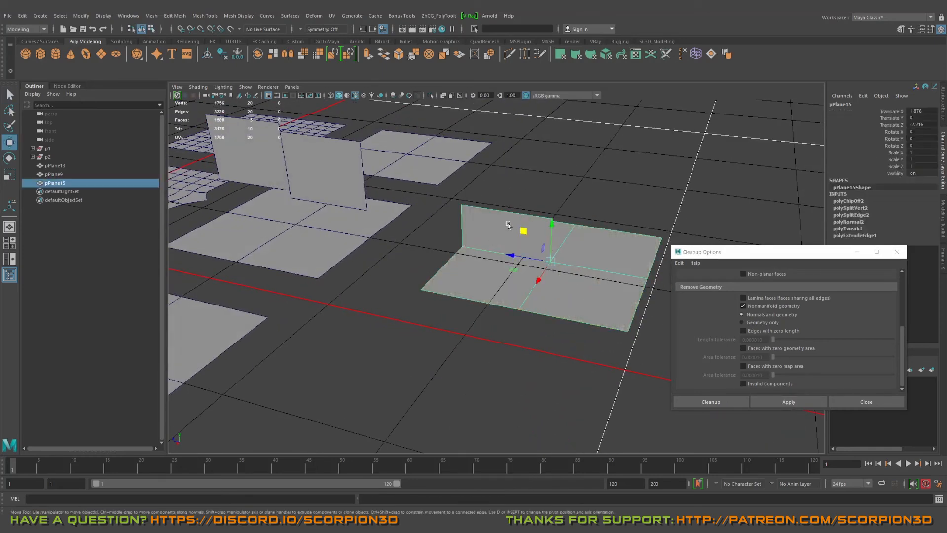
{"action": "key", "text": "F11"}
{"action": "left_click", "coordinate": [505, 223]}
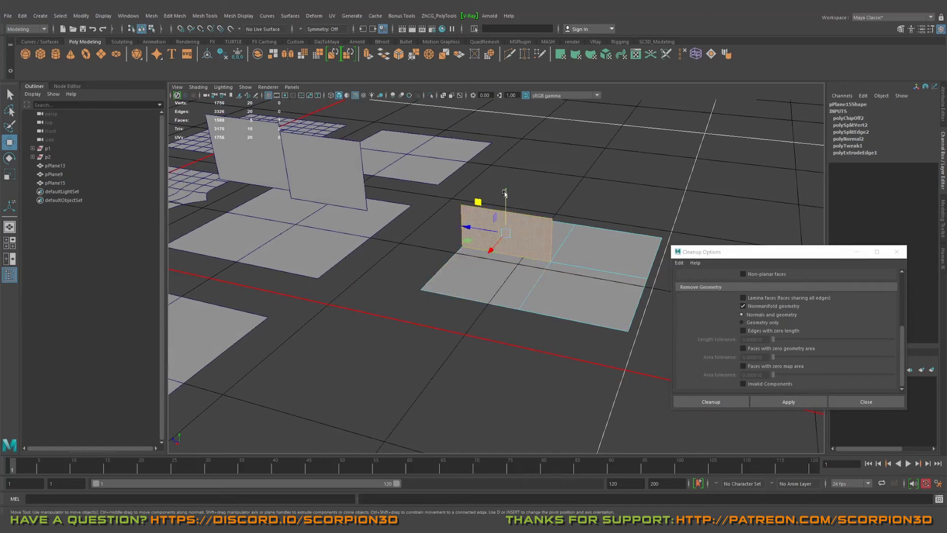
{"action": "left_click_drag", "start_coordinate": [492, 185], "coordinate": [490, 113]}
{"action": "key", "text": "ctrl+z"}
Frame pPlane15, toggle smoothed preview and pull back to view the whole scene.
{"action": "key", "text": "q"}
{"action": "right_click_drag", "start_coordinate": [507, 216], "coordinate": [551, 205]}
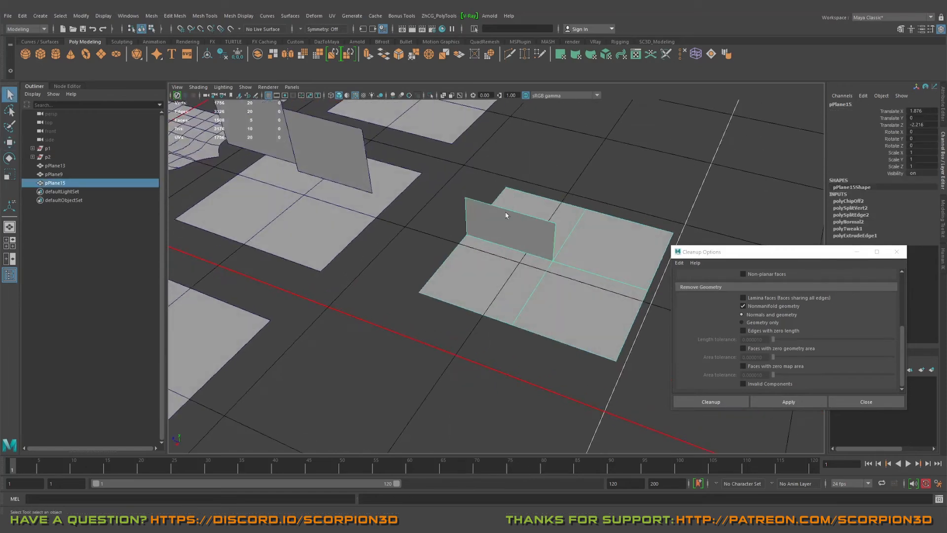
{"action": "right_click", "coordinate": [509, 219]}
{"action": "key", "text": "f"}
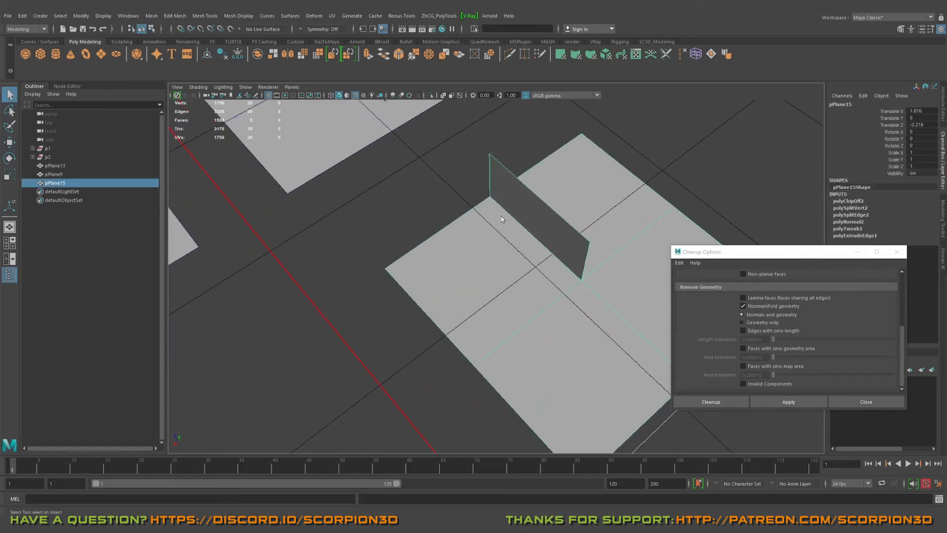
{"action": "left_click_drag", "start_coordinate": [552, 250], "coordinate": [548, 232], "text": "alt"}
{"action": "key", "text": "3"}
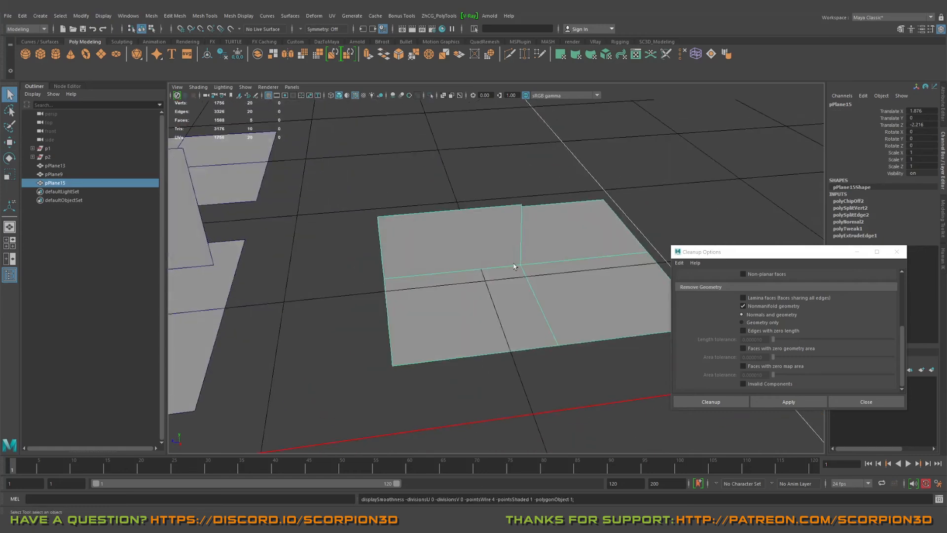
{"action": "right_click_drag", "start_coordinate": [487, 227], "coordinate": [489, 252]}
{"action": "left_click_drag", "start_coordinate": [572, 238], "coordinate": [402, 201], "text": "alt"}
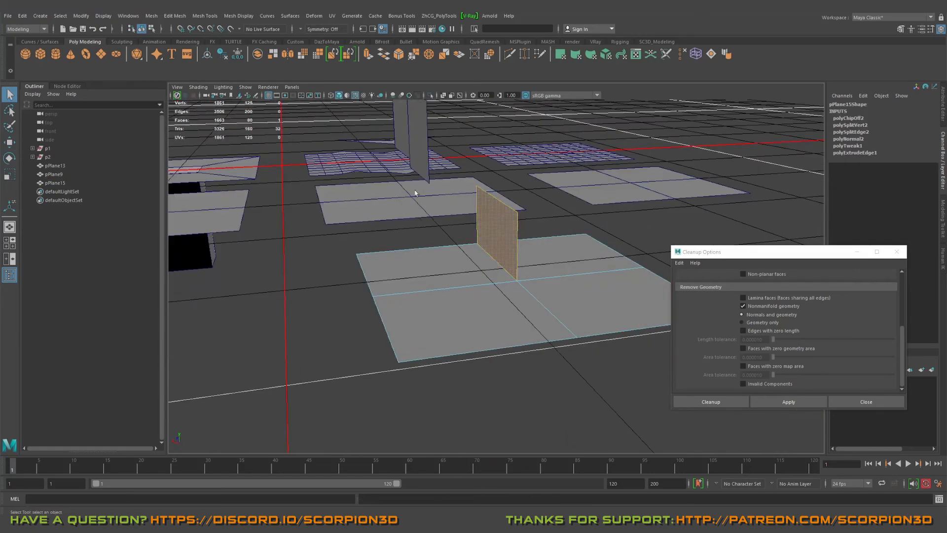
Raise the detached wall as its own object pPlane15_Ext_1, then select pPlane10.
{"action": "key", "text": "w"}
{"action": "mouse_move", "coordinate": [495, 177]}
{"action": "left_mouse_down"}
{"action": "mouse_move", "coordinate": [488, 87]}
{"action": "mouse_move", "coordinate": [404, 123]}
{"action": "left_mouse_up"}
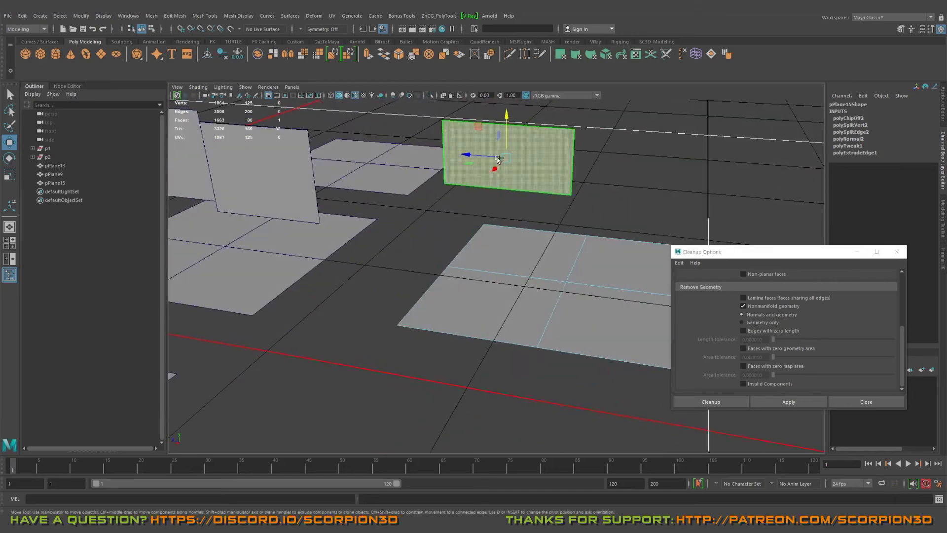
{"action": "right_click_drag", "start_coordinate": [491, 144], "coordinate": [531, 187], "text": "shift"}
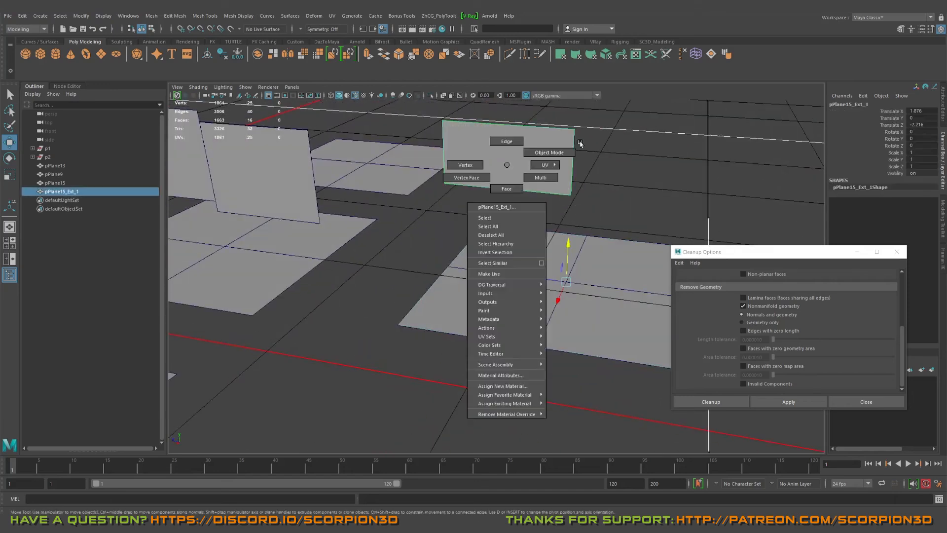
{"action": "key", "text": "q"}
{"action": "mouse_move", "coordinate": [584, 144]}
{"action": "left_mouse_down", "text": "alt"}
{"action": "mouse_move", "coordinate": [454, 247]}
{"action": "mouse_move", "coordinate": [567, 140]}
{"action": "mouse_move", "coordinate": [491, 178]}
{"action": "mouse_move", "coordinate": [803, 331]}
{"action": "left_mouse_up", "text": "alt"}
{"action": "left_click", "coordinate": [567, 141]}
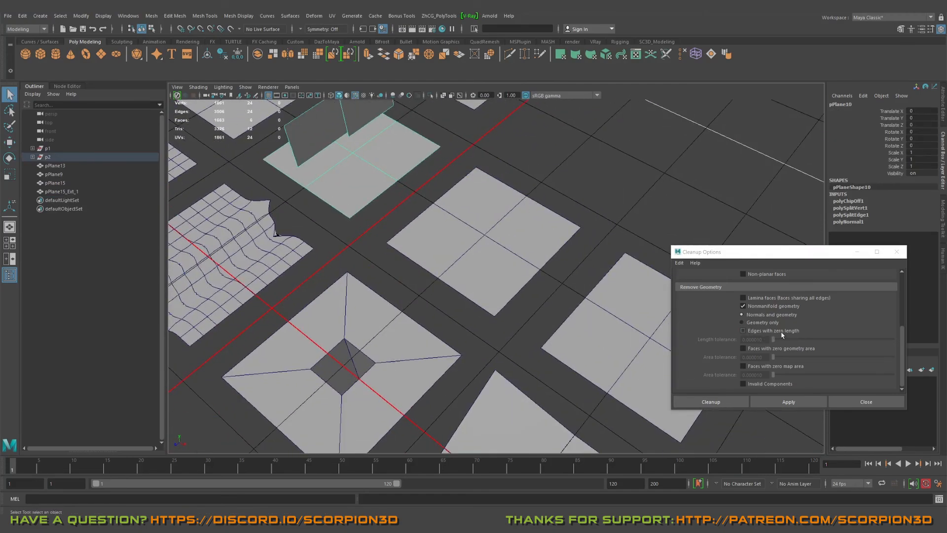
{"action": "mouse_move", "coordinate": [797, 334]}
{"action": "left_mouse_down", "text": "alt"}
{"action": "mouse_move", "coordinate": [566, 271]}
{"action": "mouse_move", "coordinate": [581, 227]}
{"action": "mouse_move", "coordinate": [555, 247]}
{"action": "mouse_move", "coordinate": [493, 246]}
{"action": "left_mouse_up", "text": "alt"}
{"action": "left_click", "coordinate": [493, 247]}
{"action": "scroll", "coordinate": [493, 246], "scroll_direction": "up", "scroll_amount": 3}
{"action": "right_click", "coordinate": [479, 221]}
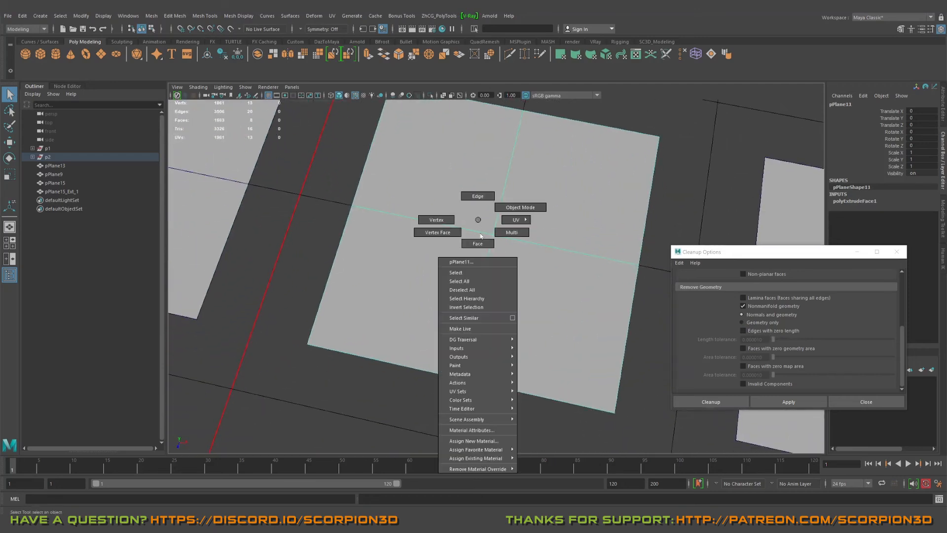
{"action": "left_click", "coordinate": [571, 186]}
{"action": "mouse_move", "coordinate": [570, 186]}
{"action": "left_mouse_down", "text": "alt"}
{"action": "mouse_move", "coordinate": [477, 207]}
{"action": "mouse_move", "coordinate": [503, 195]}
{"action": "mouse_move", "coordinate": [400, 162]}
{"action": "mouse_move", "coordinate": [539, 212]}
{"action": "left_mouse_up", "text": "alt"}
{"action": "key", "text": "3"}
{"action": "key", "text": "F8"}
{"action": "scroll", "coordinate": [499, 258], "scroll_direction": "down", "scroll_amount": 3}
{"action": "scroll", "coordinate": [540, 212], "scroll_direction": "up", "scroll_amount": 3}
{"action": "left_click_drag", "start_coordinate": [581, 247], "coordinate": [520, 235], "text": "alt"}
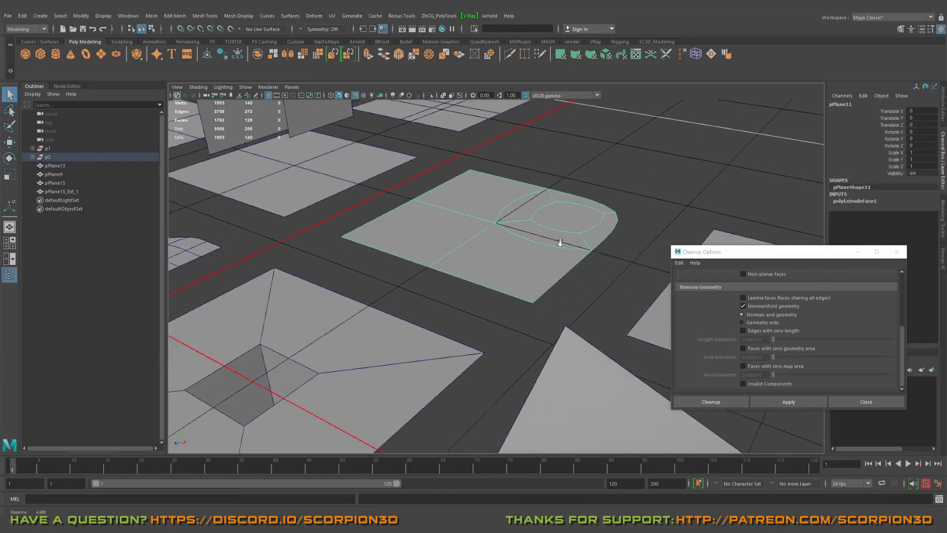
{"action": "scroll", "coordinate": [516, 230], "scroll_direction": "up", "scroll_amount": 3}
{"action": "scroll", "coordinate": [545, 237], "scroll_direction": "up", "scroll_amount": 2}
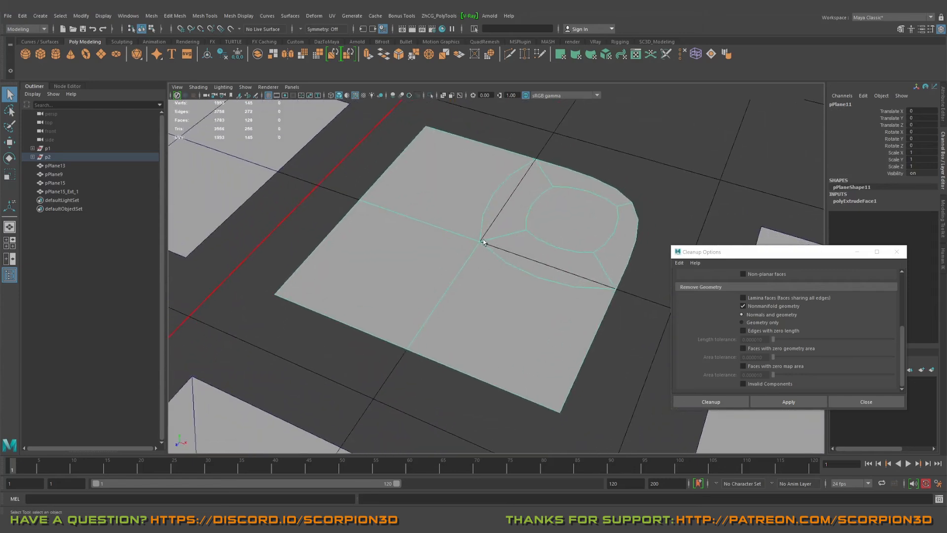
{"action": "key", "text": "1"}
{"action": "key", "text": "3"}
{"action": "left_click_drag", "start_coordinate": [572, 218], "coordinate": [538, 218], "text": "alt"}
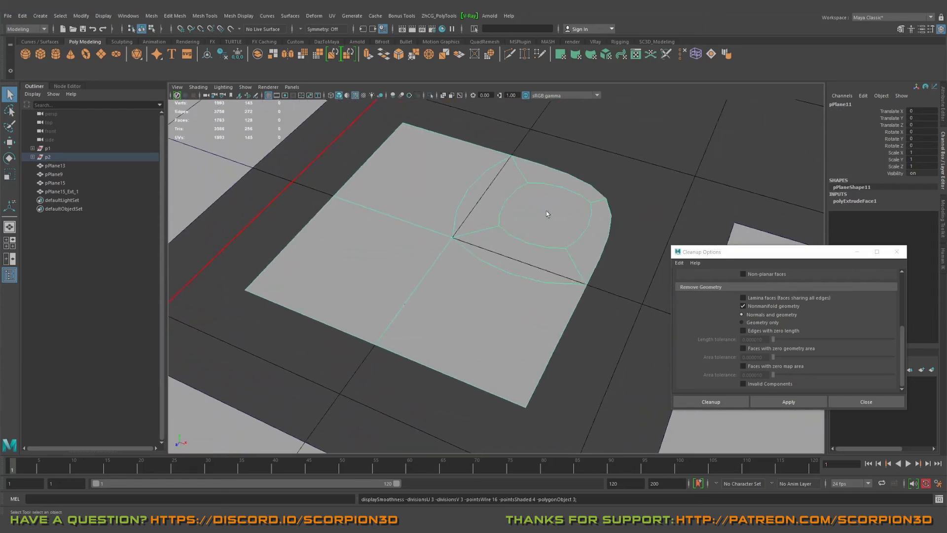
{"action": "key", "text": "1"}
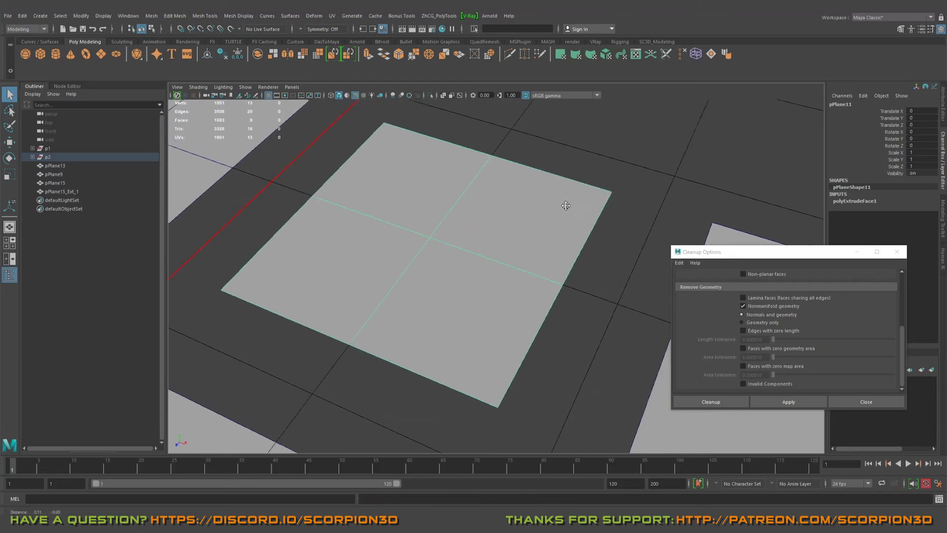
{"action": "left_click_drag", "start_coordinate": [567, 207], "coordinate": [485, 235], "text": "alt"}
{"action": "key", "text": "3"}
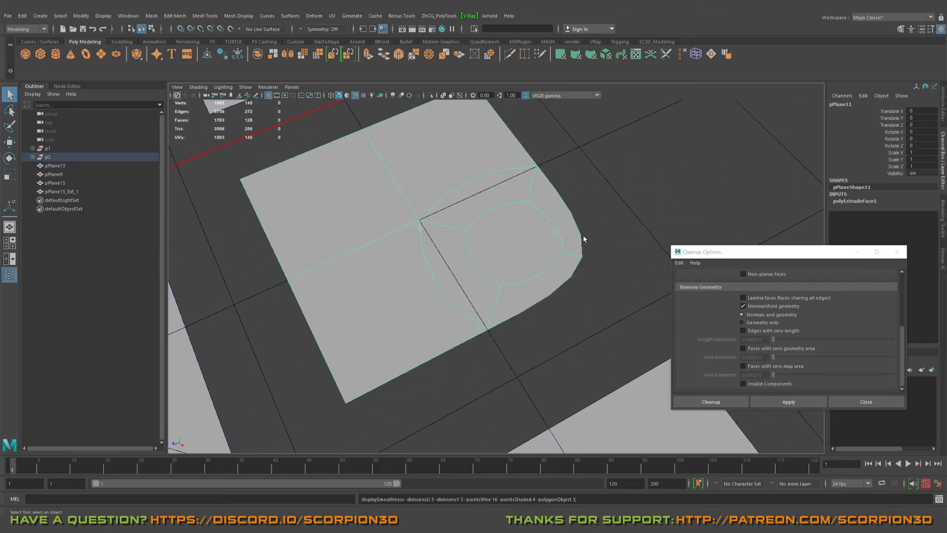
{"action": "key", "text": "1"}
{"action": "left_click_drag", "start_coordinate": [485, 231], "coordinate": [509, 234], "text": "alt"}
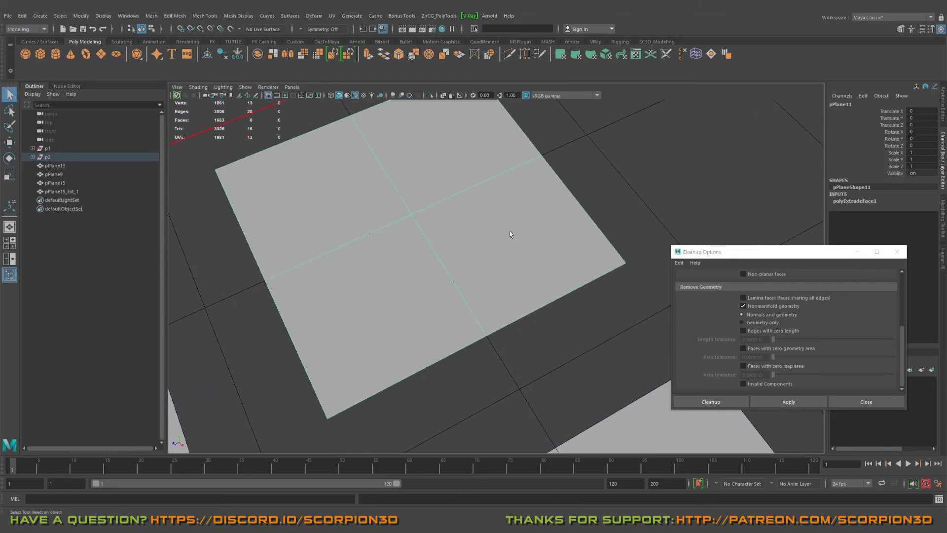
{"action": "right_click_drag", "start_coordinate": [482, 264], "coordinate": [625, 341]}
{"action": "scroll", "coordinate": [748, 311], "scroll_direction": "up", "scroll_amount": 3}
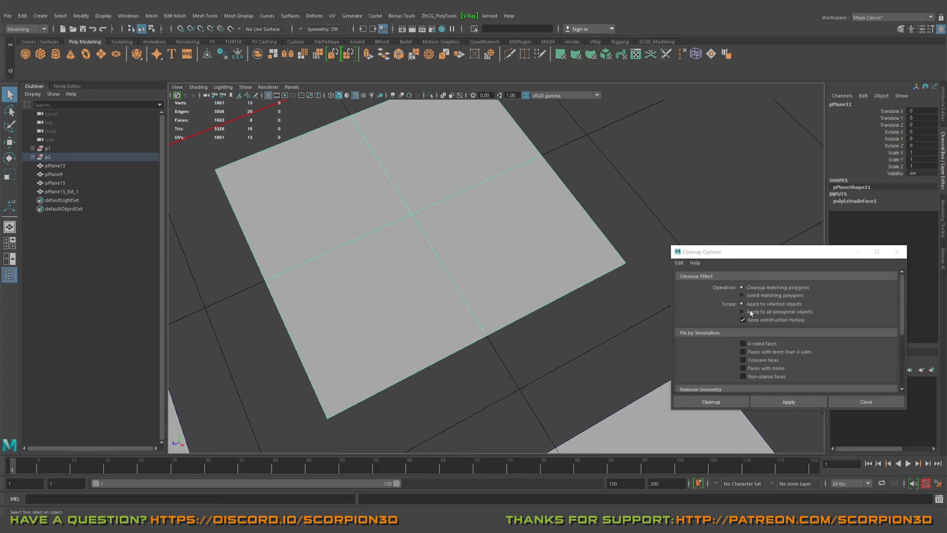
{"action": "left_click_drag", "start_coordinate": [562, 267], "coordinate": [461, 229], "text": "alt"}
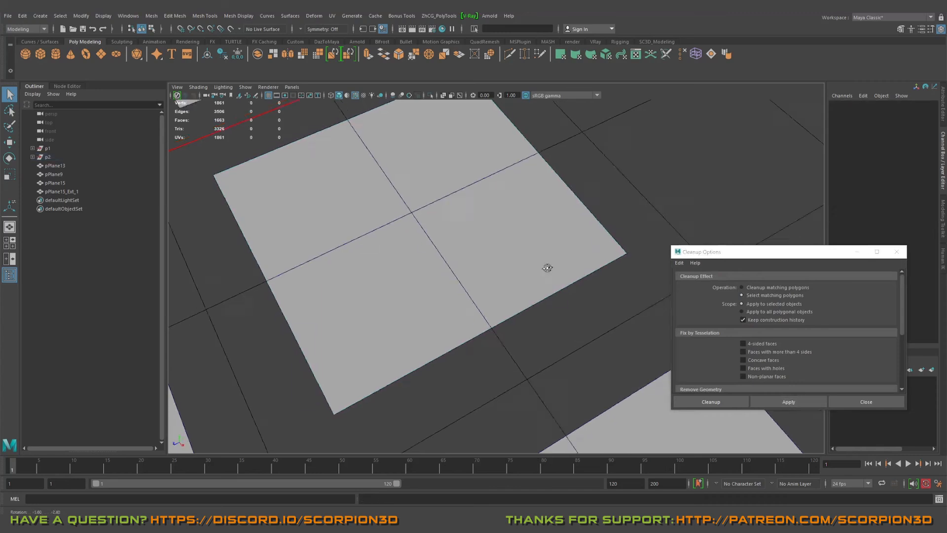
{"action": "scroll", "coordinate": [758, 378], "scroll_direction": "down", "scroll_amount": 3}
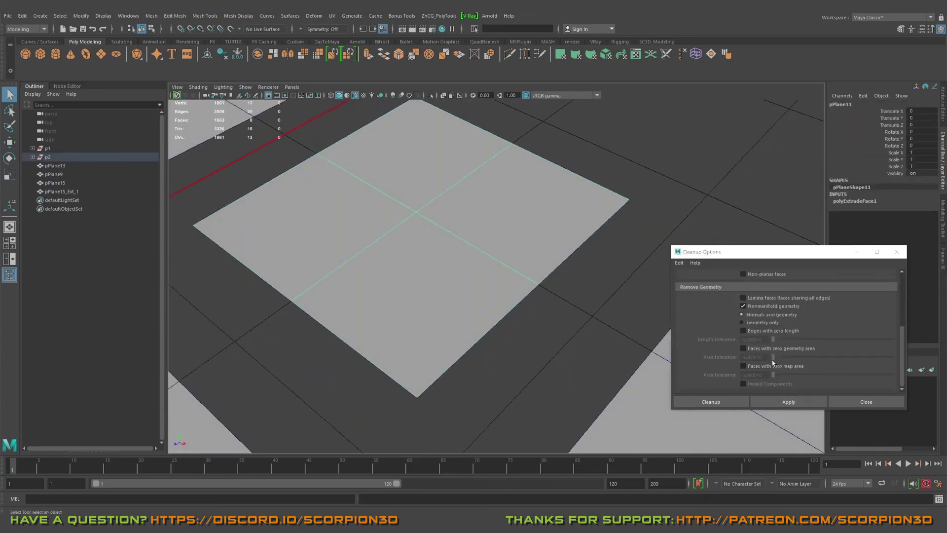
Enable 'Edges with zero length' and select the matching faces on pPlane11.
{"action": "left_click", "coordinate": [744, 330]}
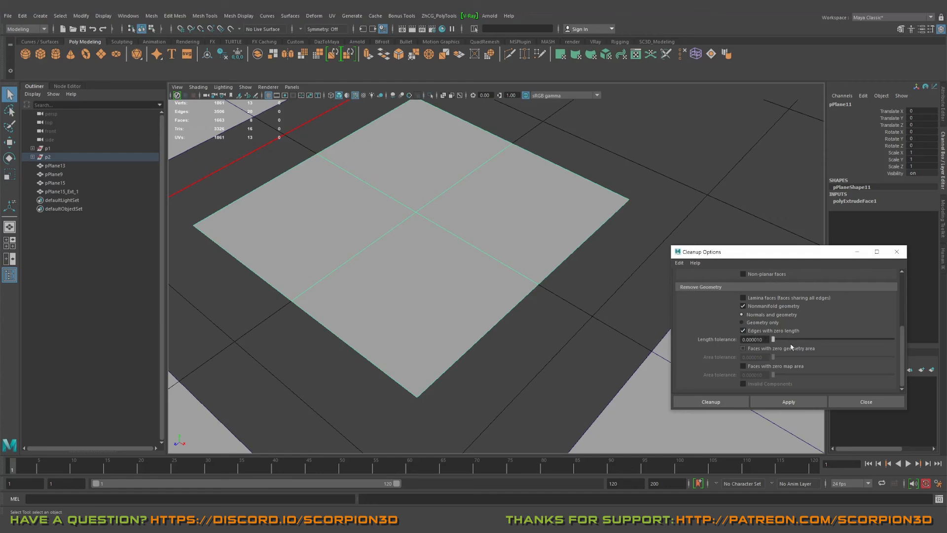
{"action": "left_click", "coordinate": [802, 404]}
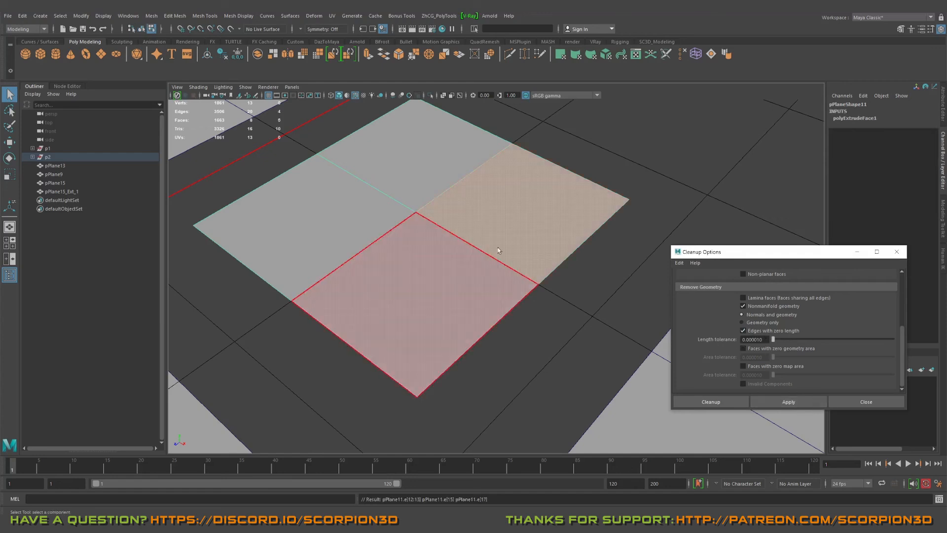
{"action": "left_click_drag", "start_coordinate": [444, 244], "coordinate": [421, 278], "text": "alt"}
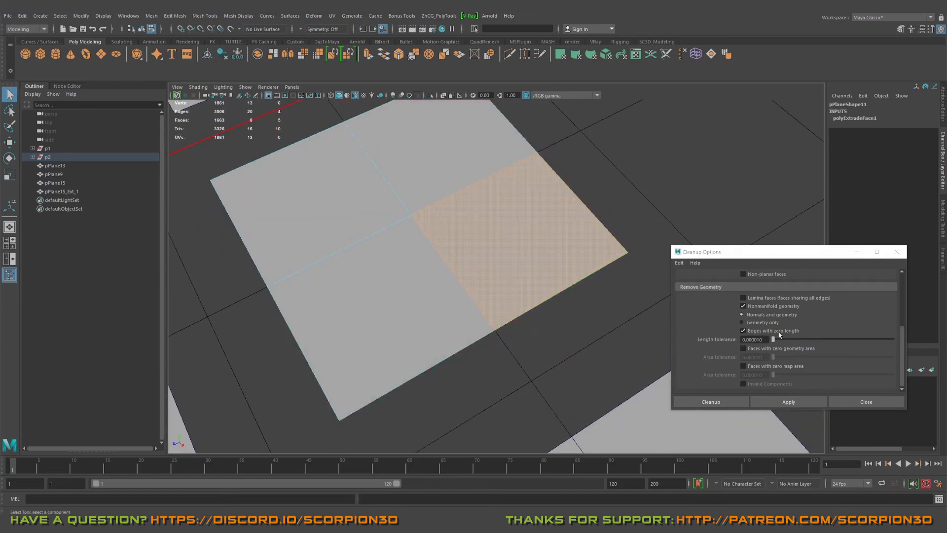
{"action": "scroll", "coordinate": [769, 318], "scroll_direction": "up", "scroll_amount": 5}
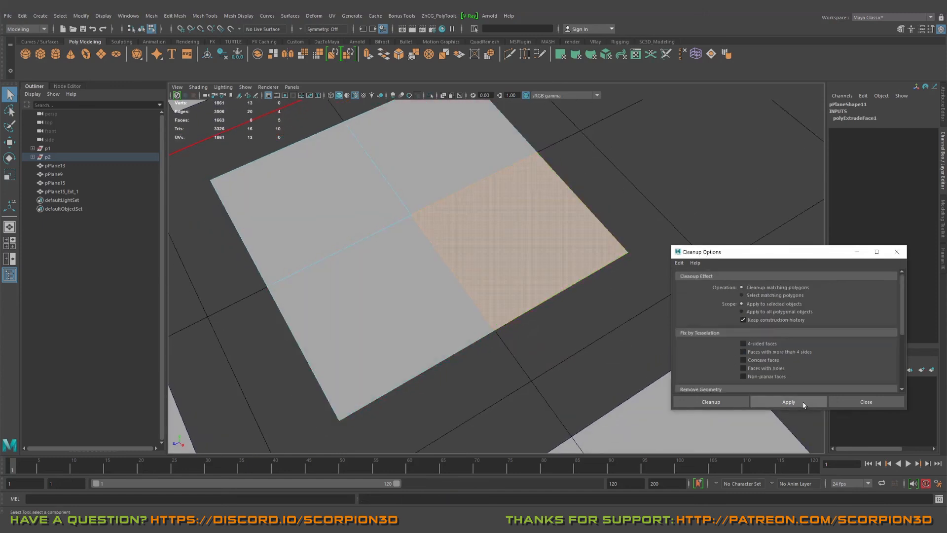
Run Cleanup matching polygons to collapse pPlane11's zero-length edges and turn off smooth preview.
{"action": "left_click", "coordinate": [804, 399]}
{"action": "key", "text": "F8"}
{"action": "right_click", "coordinate": [471, 243]}
{"action": "key", "text": "1"}
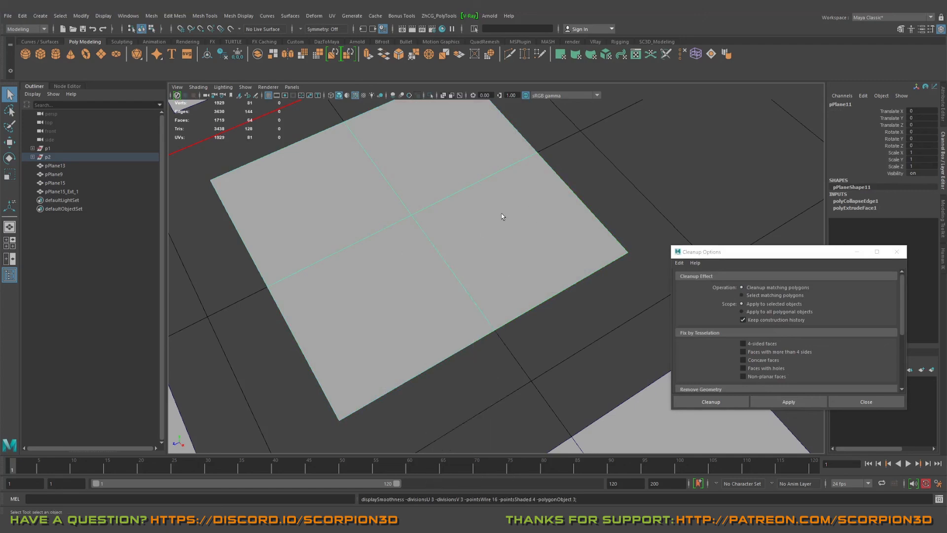
{"action": "scroll", "coordinate": [501, 213], "scroll_direction": "down", "scroll_amount": 5}
{"action": "scroll", "coordinate": [491, 242], "scroll_direction": "down", "scroll_amount": 3}
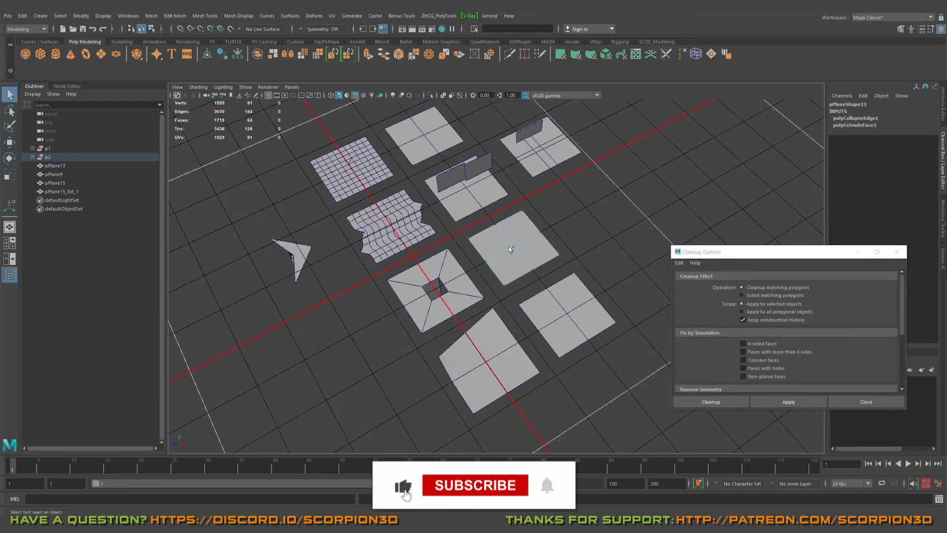
{"action": "left_click_drag", "start_coordinate": [491, 243], "coordinate": [514, 234], "text": "alt"}
{"action": "left_click", "coordinate": [514, 234]}
{"action": "scroll", "coordinate": [784, 334], "scroll_direction": "down", "scroll_amount": 5}
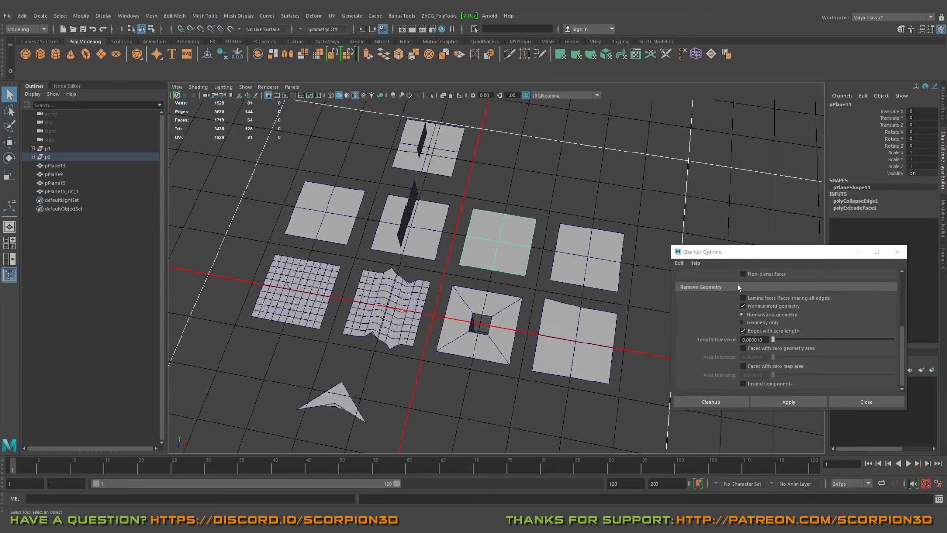
{"action": "scroll", "coordinate": [740, 307], "scroll_direction": "up", "scroll_amount": 5}
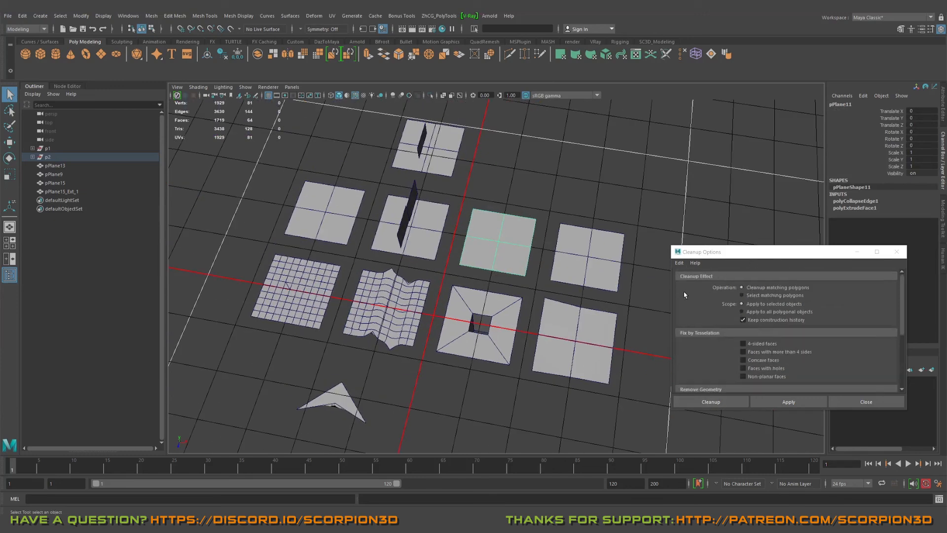
{"action": "left_click", "coordinate": [679, 263]}
{"action": "middle_click_drag", "start_coordinate": [389, 294], "coordinate": [452, 296], "text": "alt"}
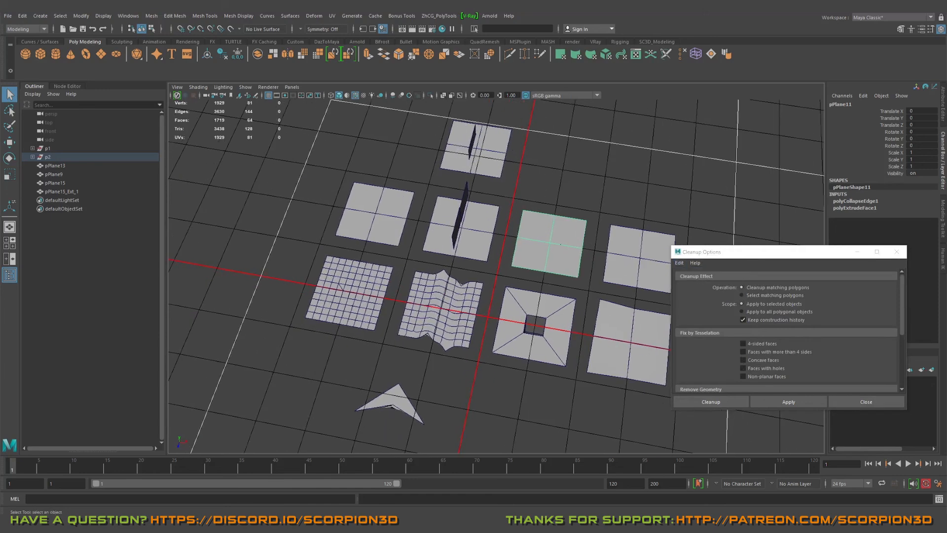